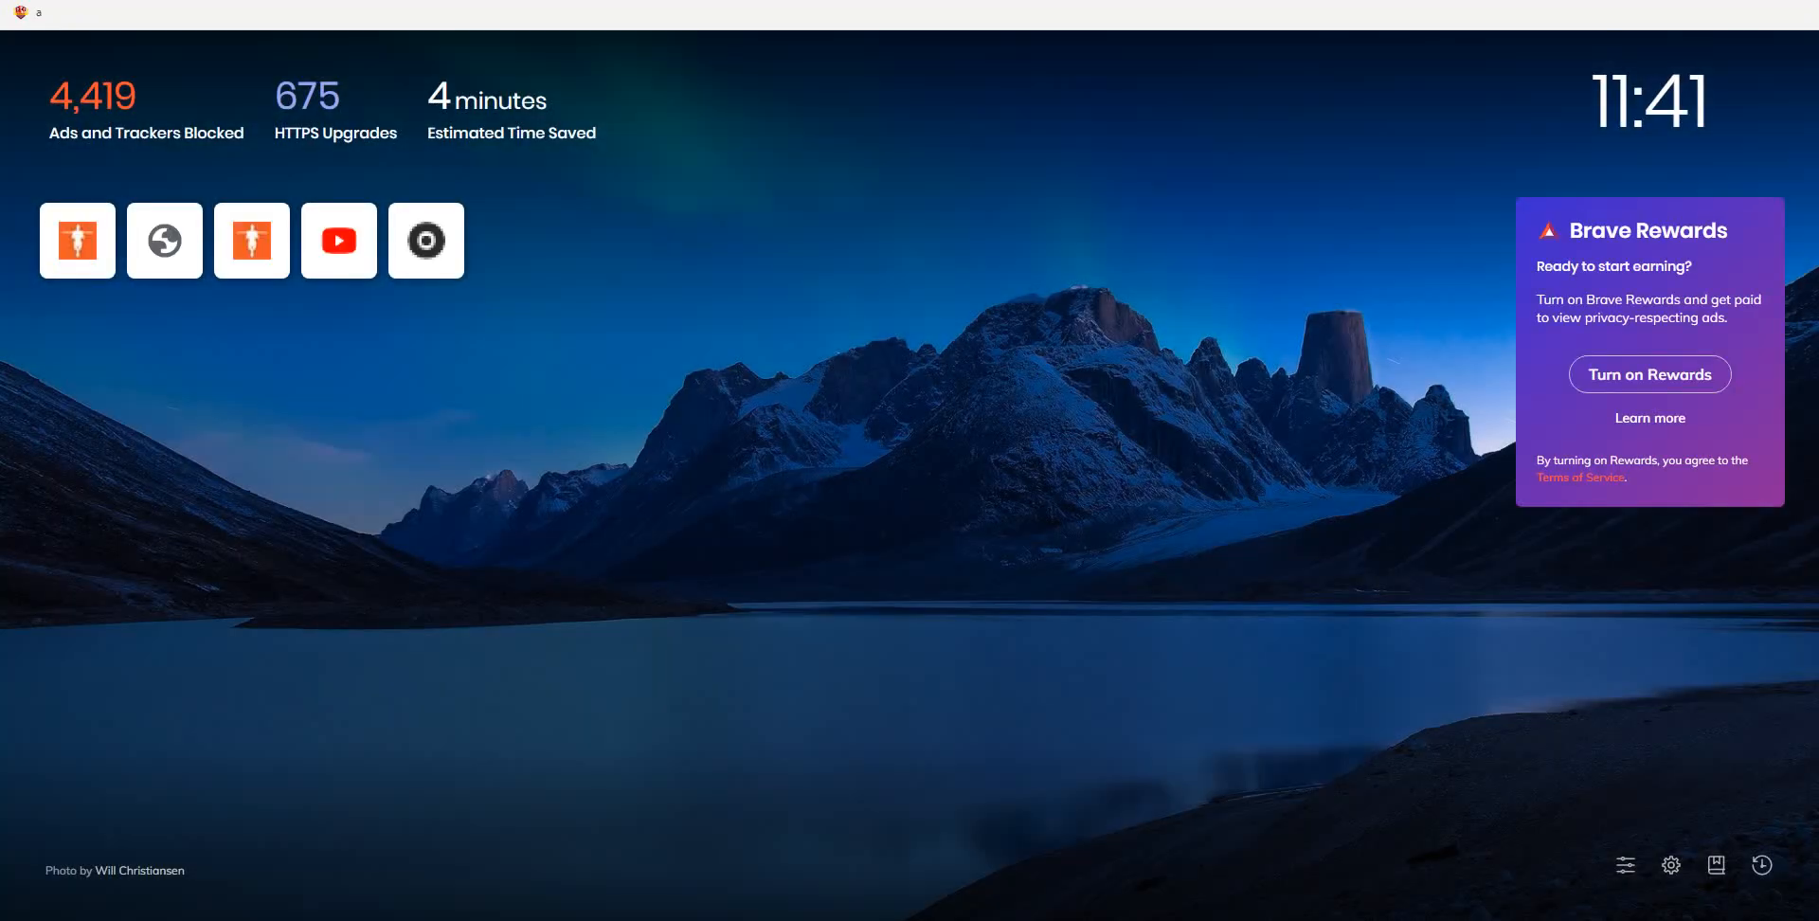
text(wo)
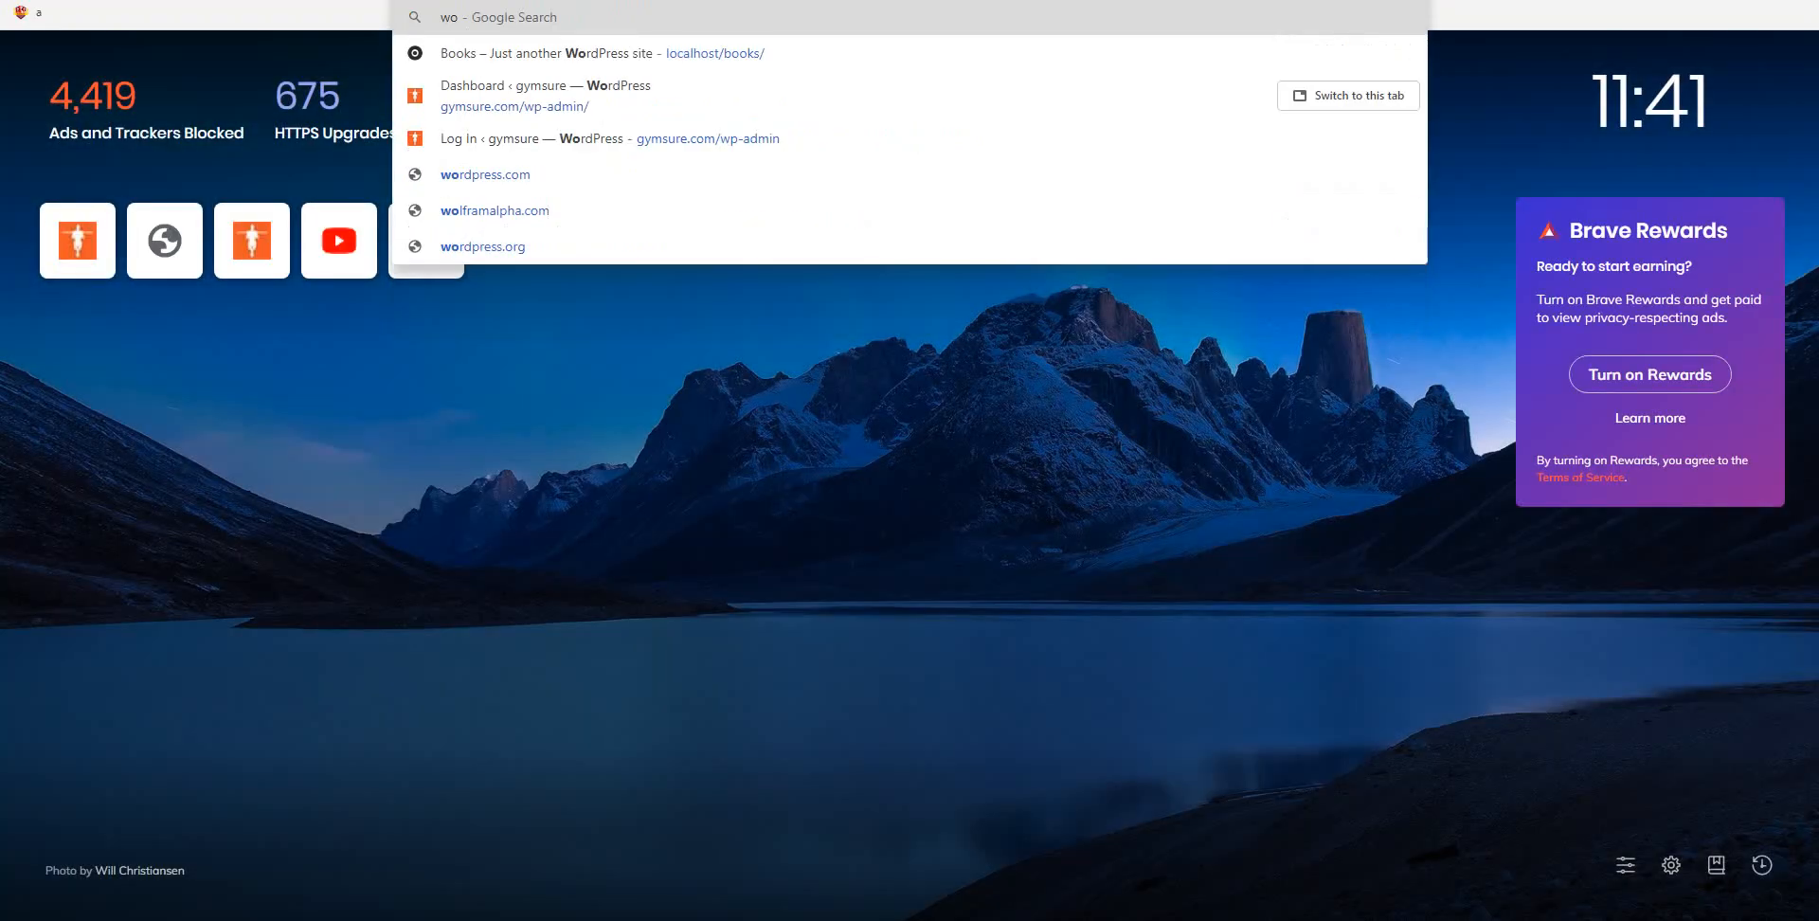
text(rdp)
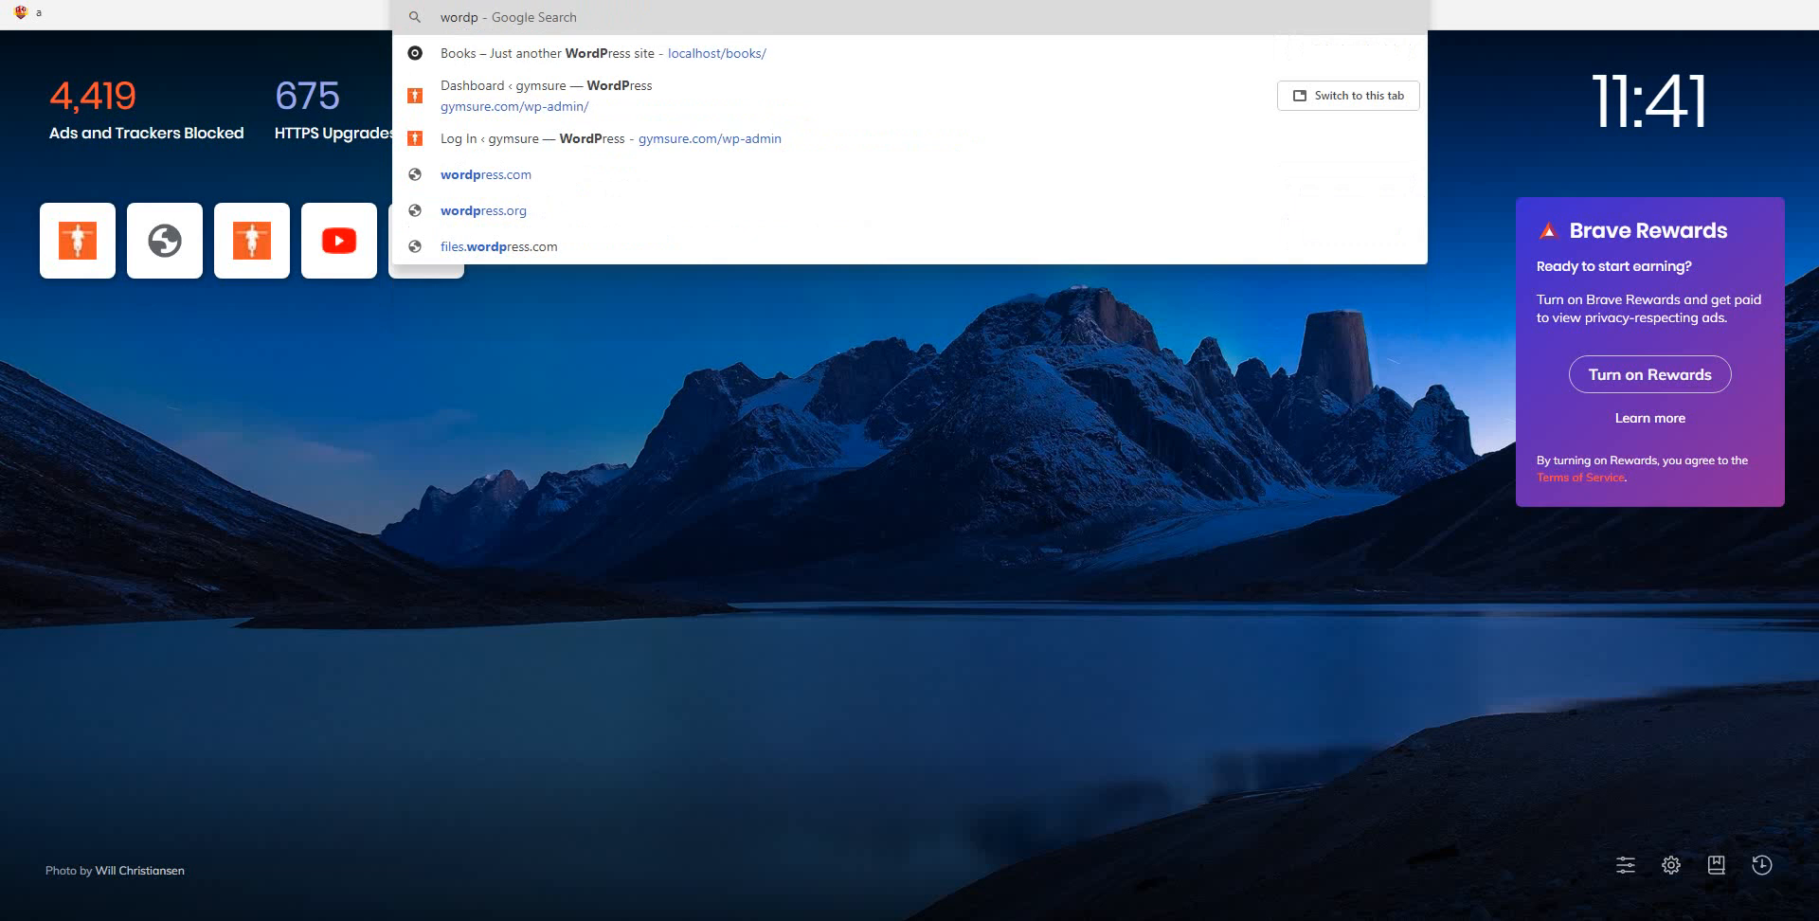
text(r)
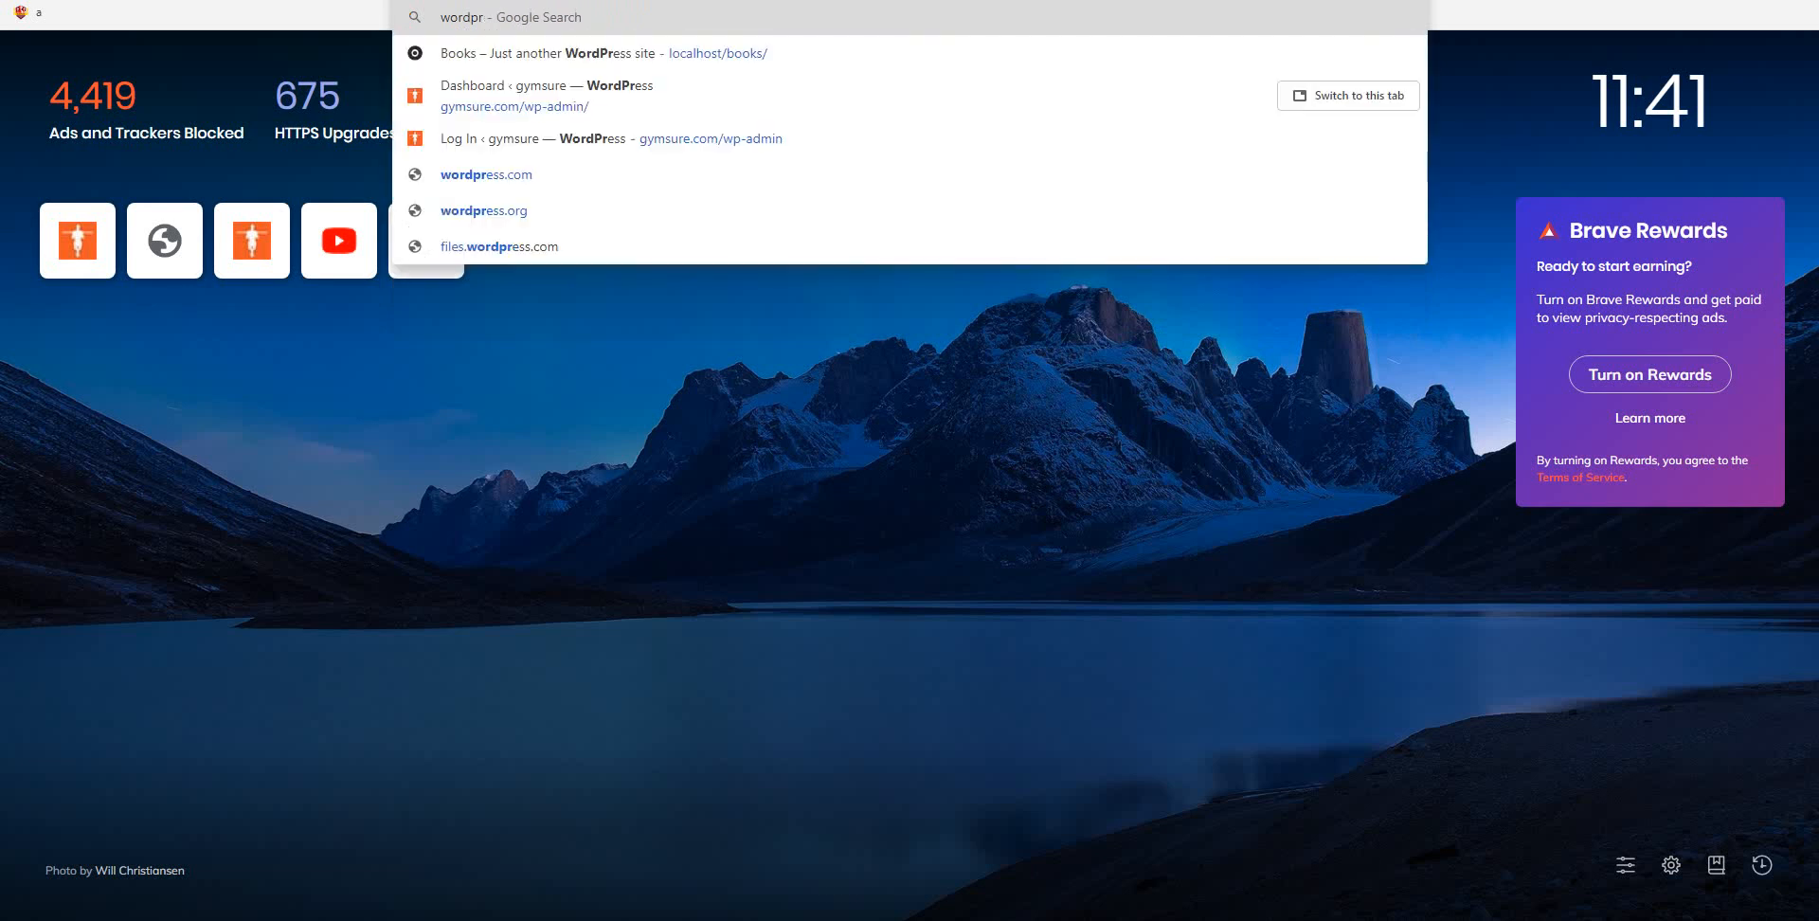
text(ss)
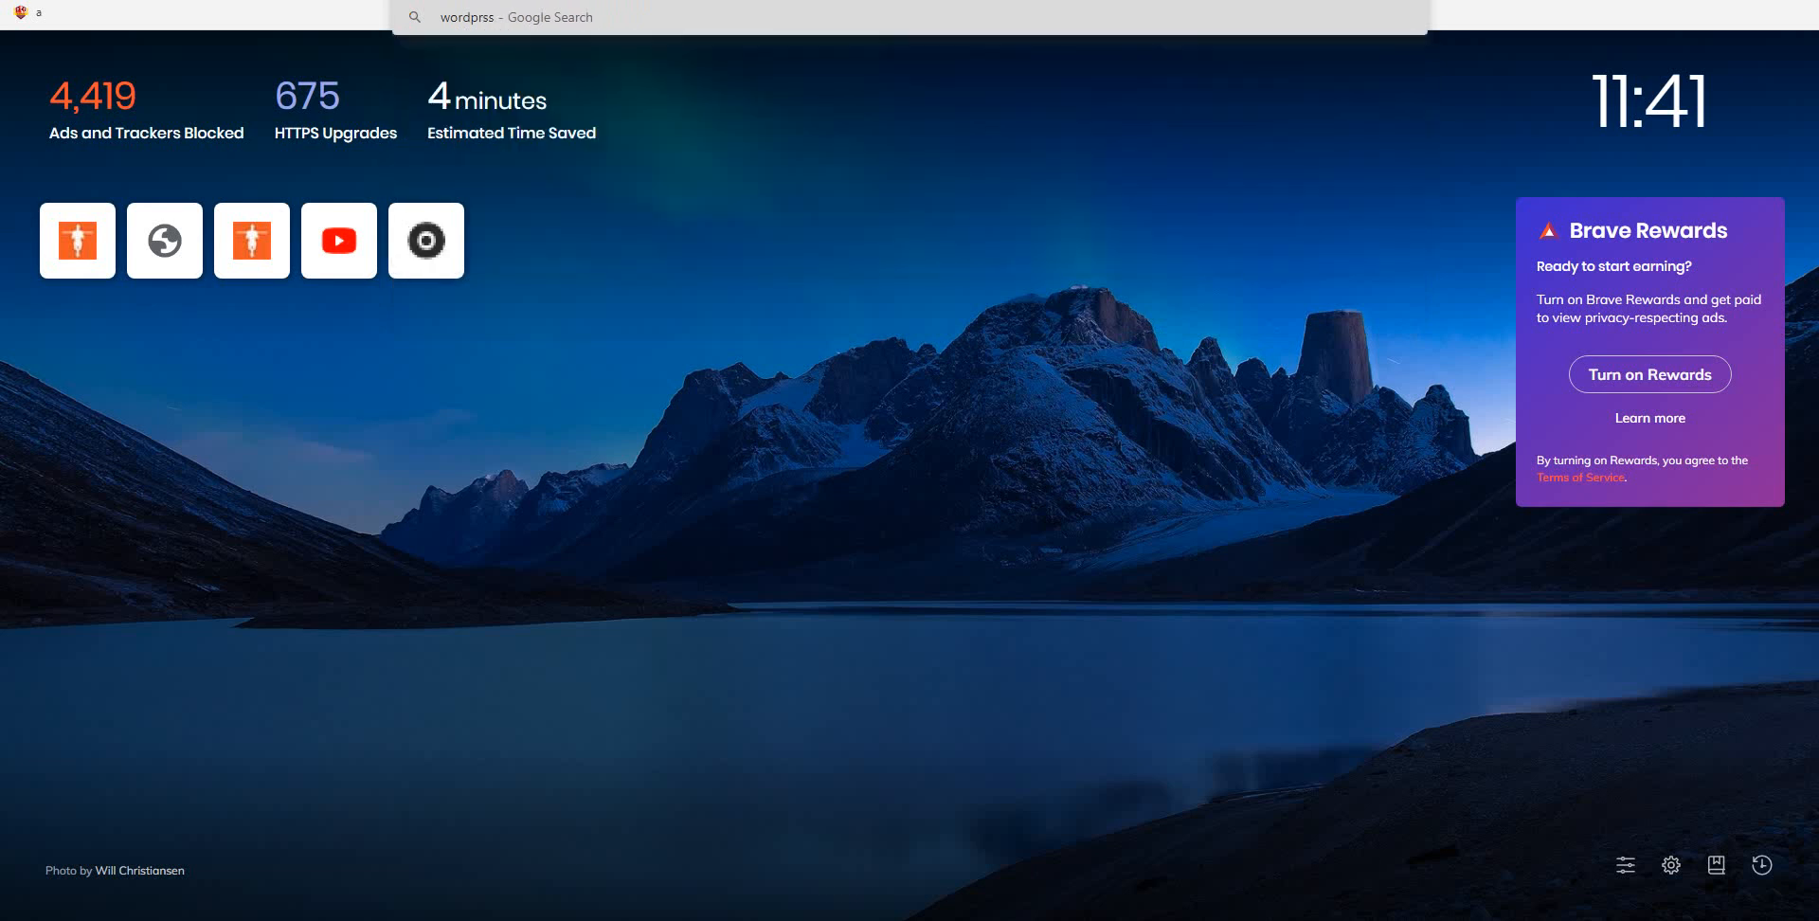
text(e)
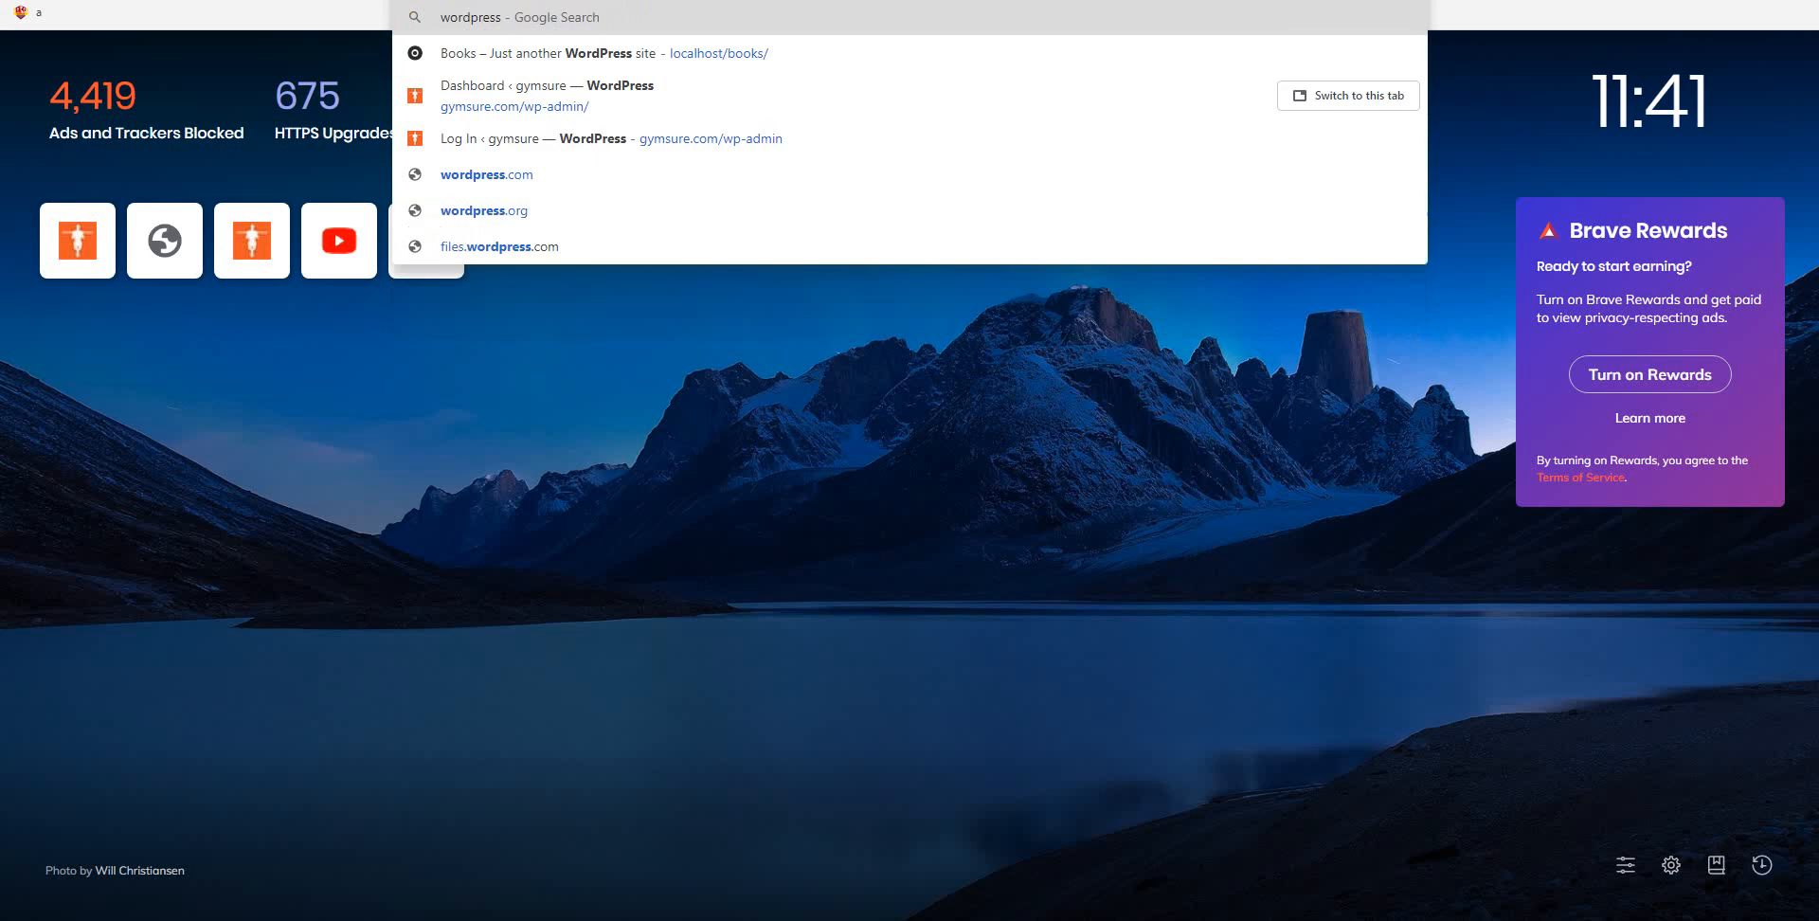
text(.org)
Load the wordpress.org homepage from the address bar.
key(Return)
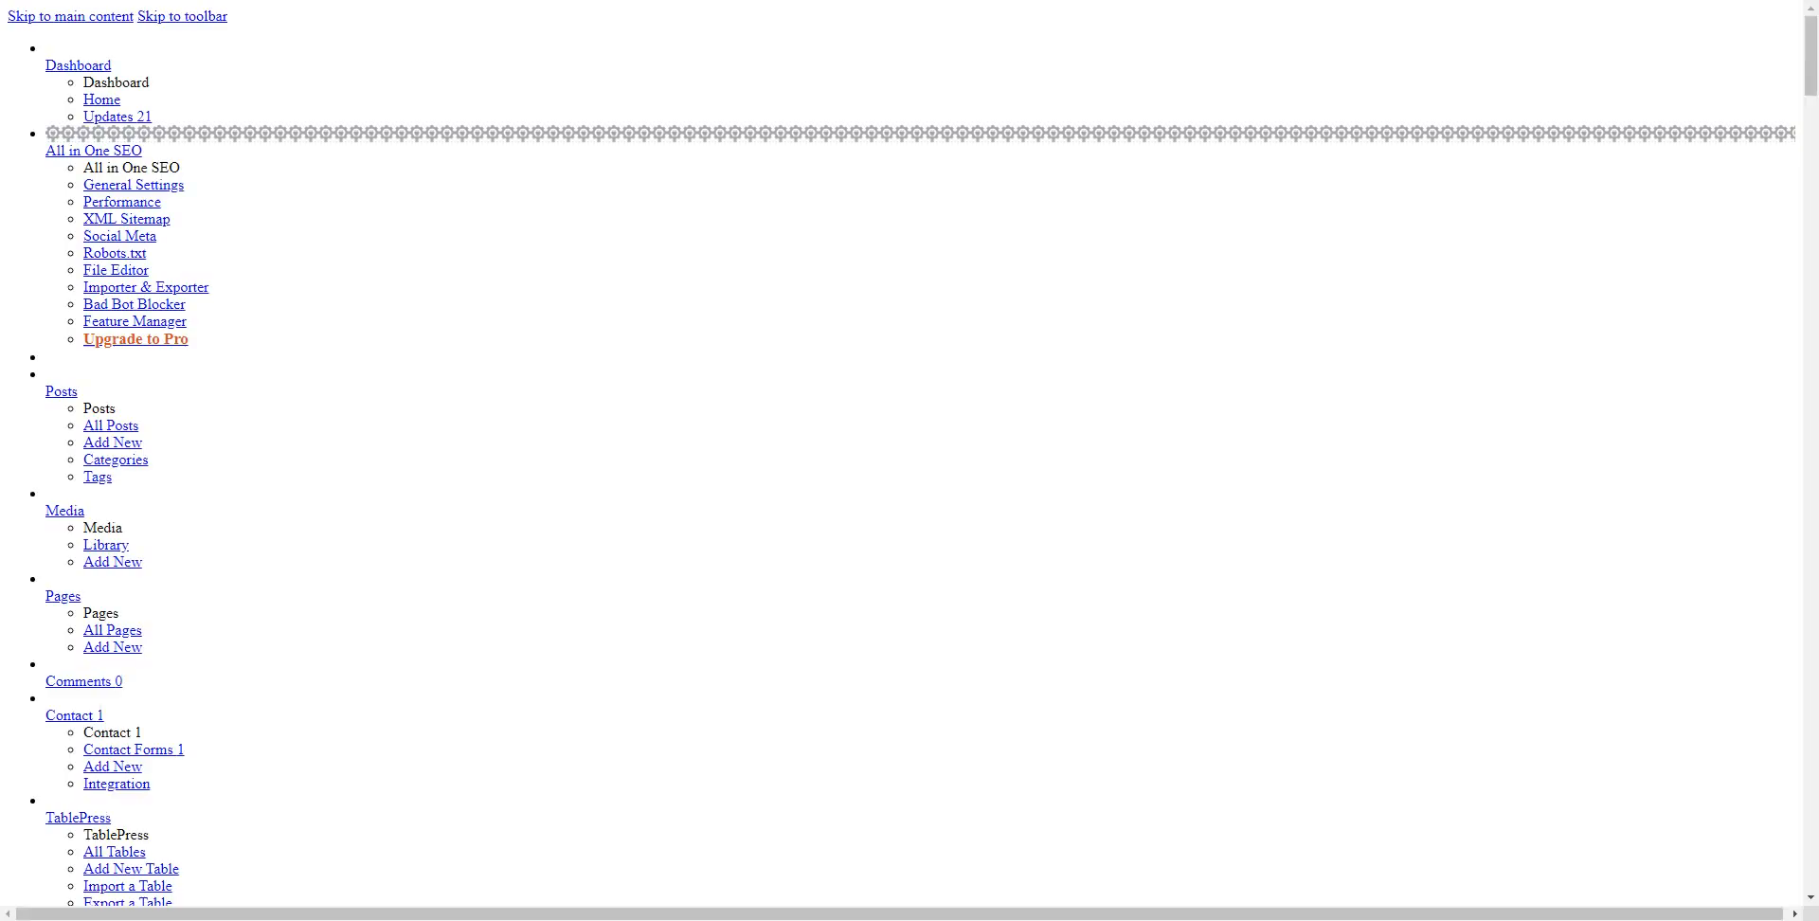
scroll(415, 410, down, 1)
scroll(415, 410, down, 5)
scroll(415, 410, down, 5)
scroll(415, 409, up, 2)
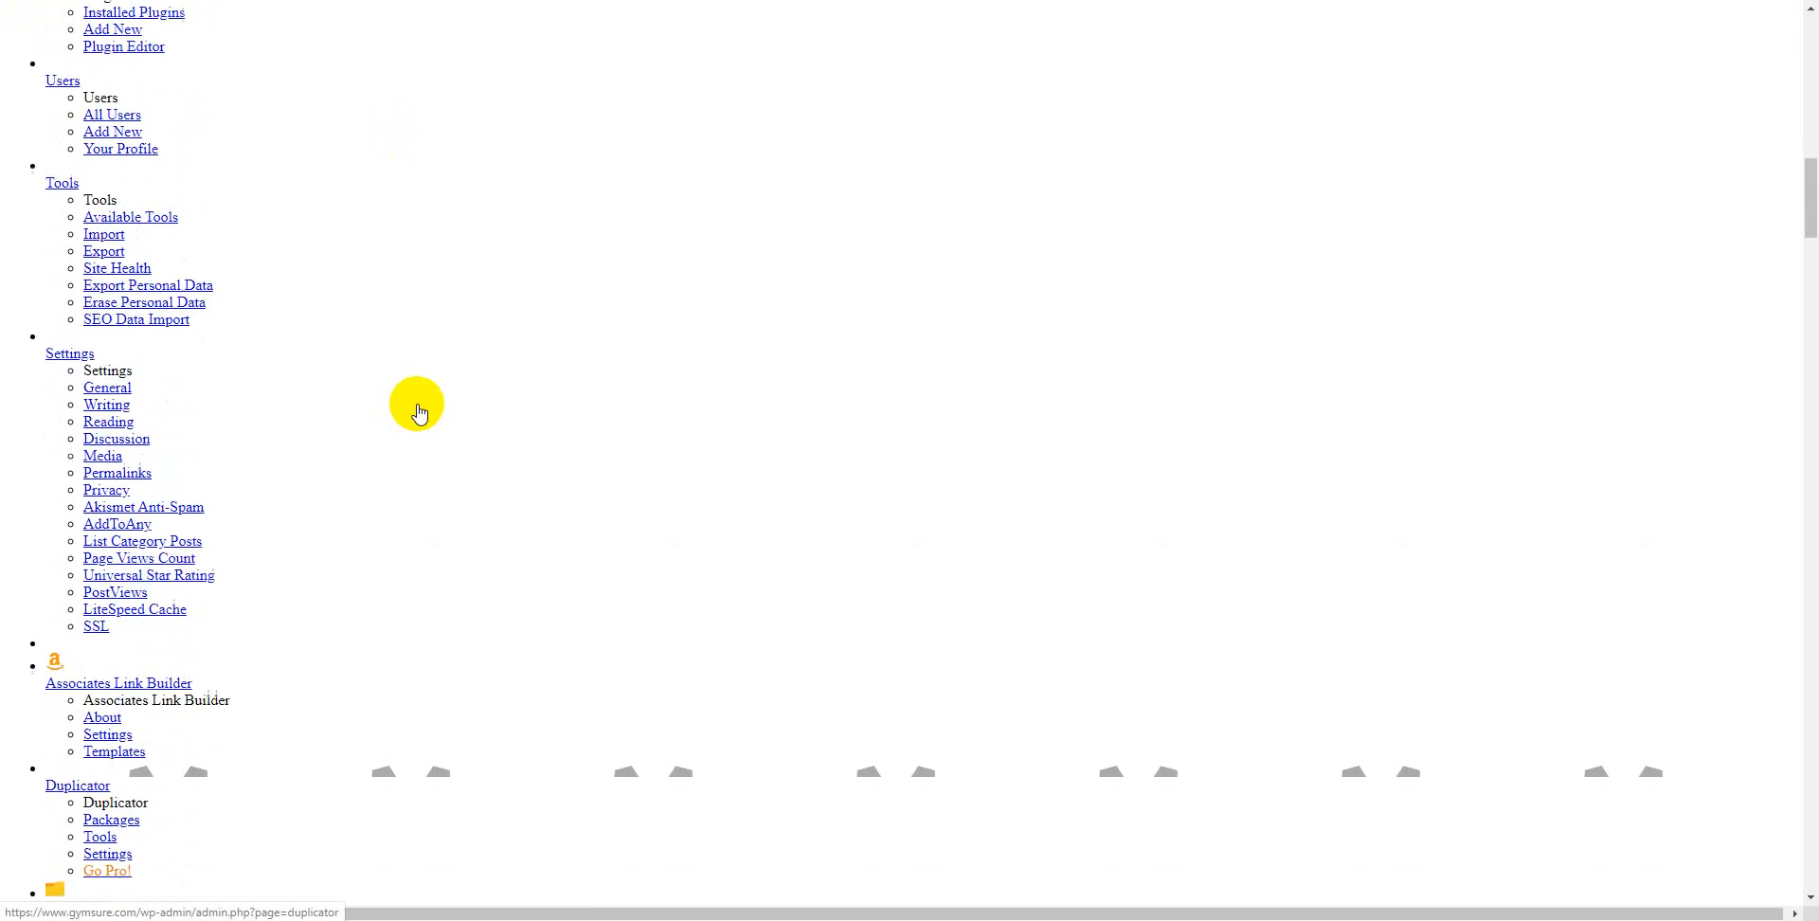
scroll(416, 409, up, 2)
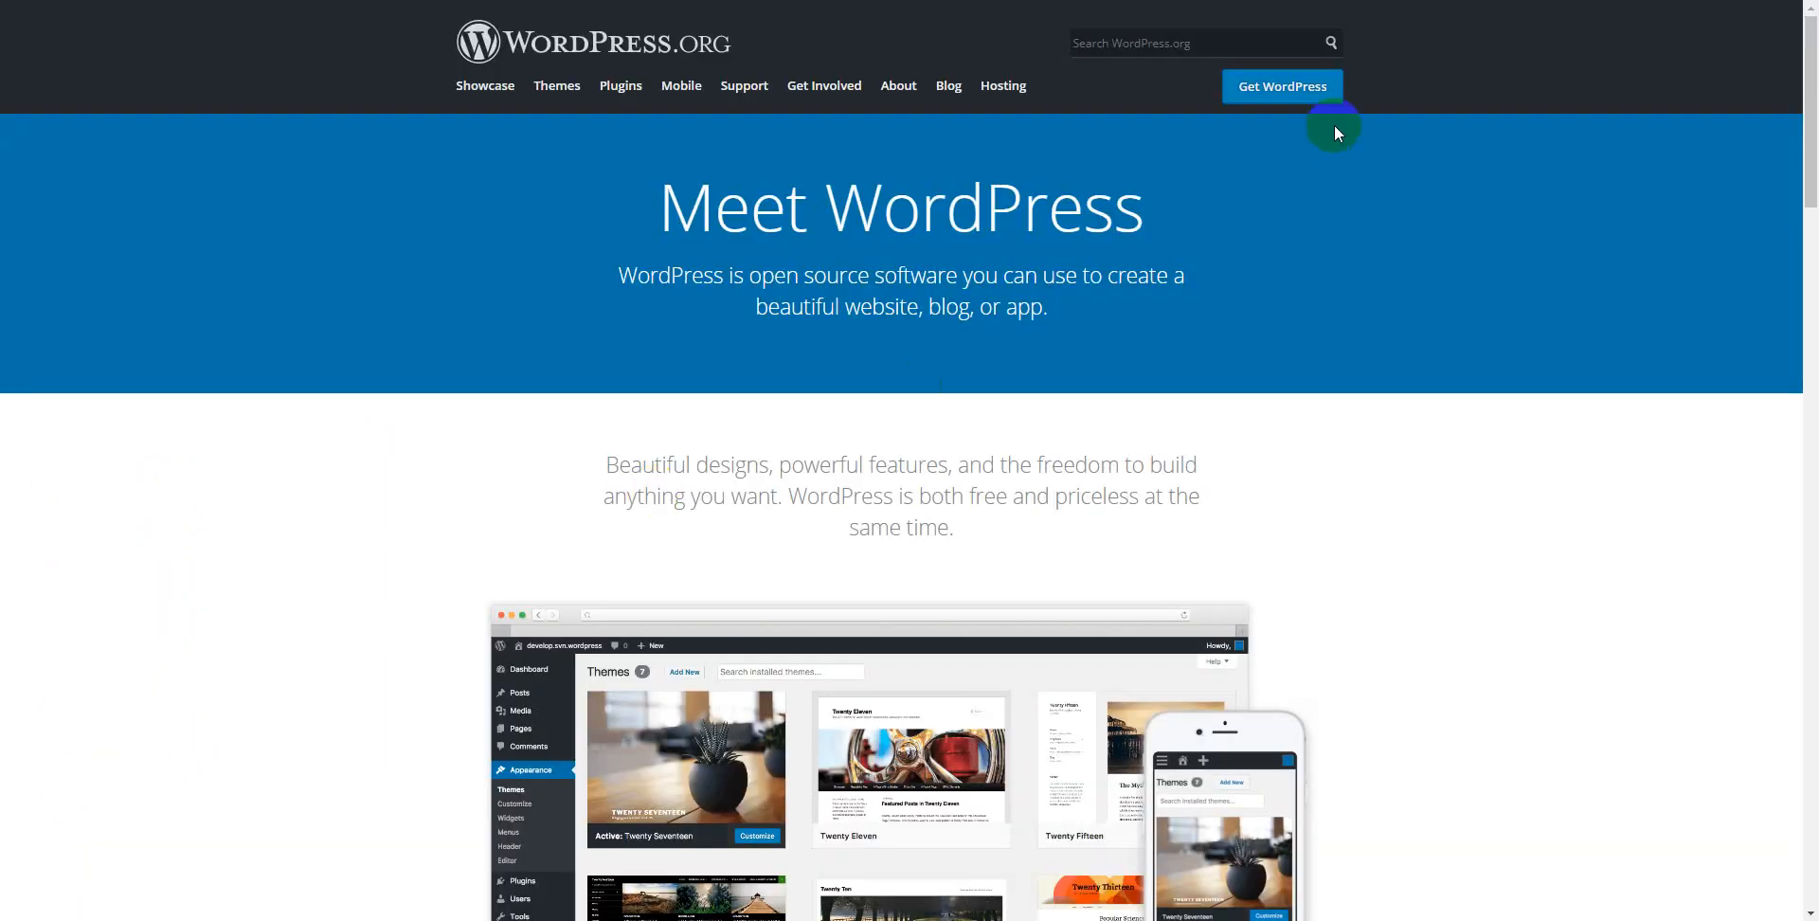
Start the WordPress 5.3.2 download, keep the existing wordpress-5.3.2.zip, cancel saving and dismiss the Hooray message.
click(1284, 95)
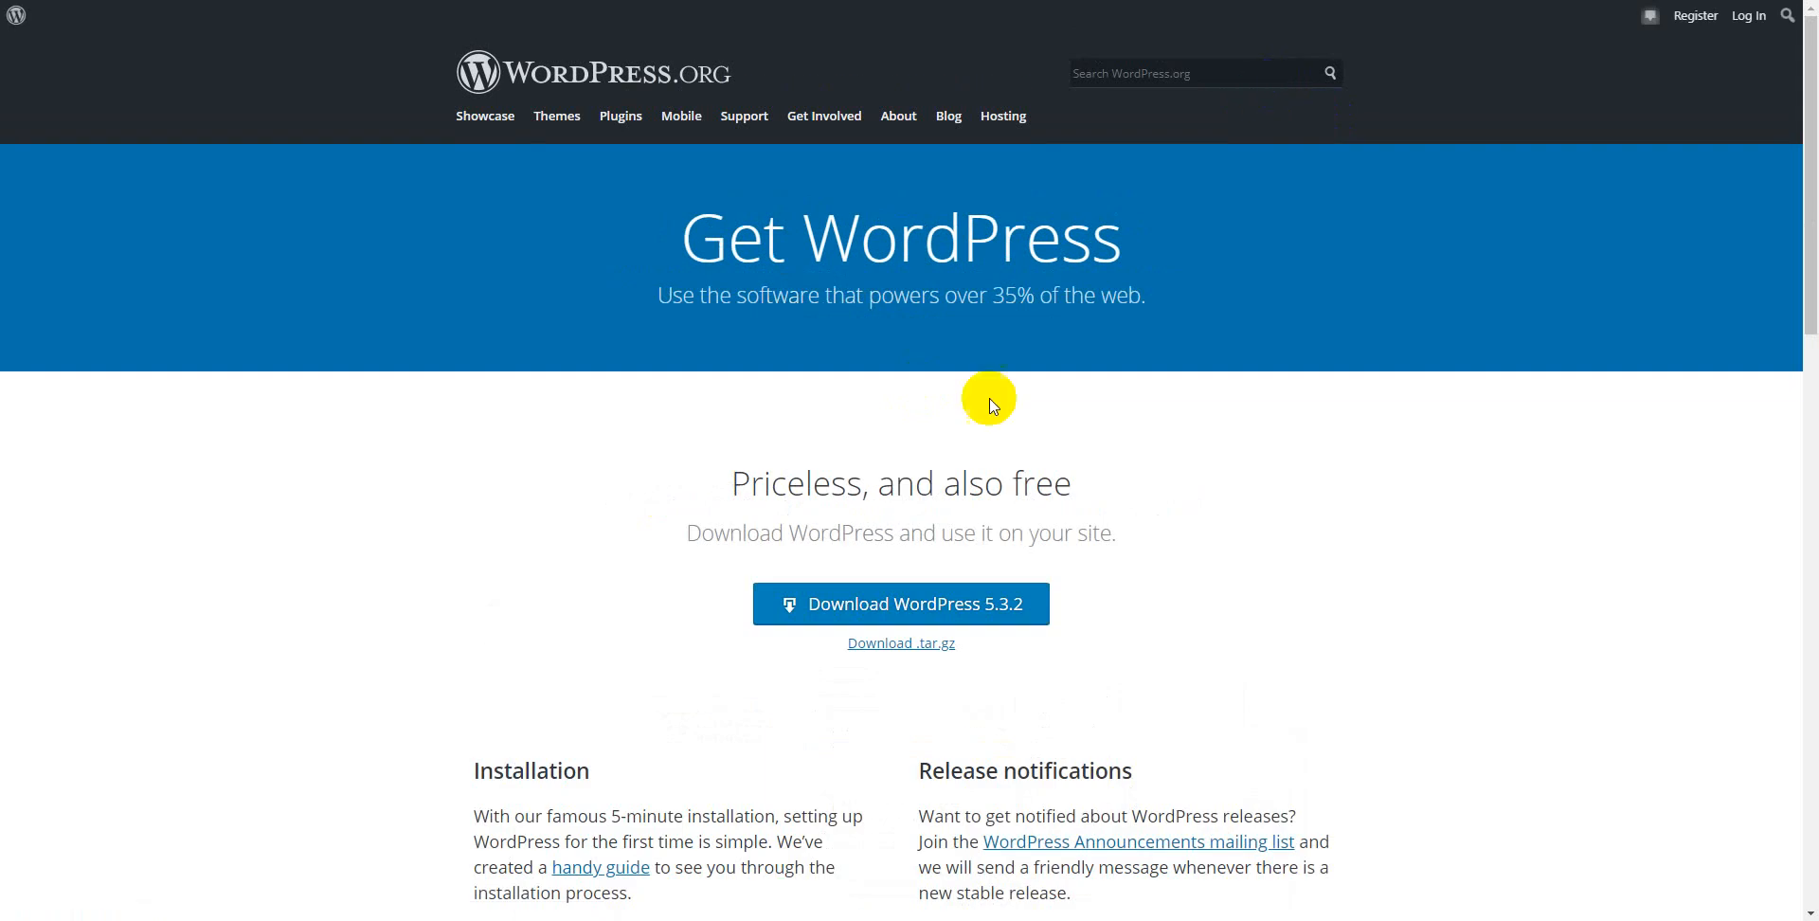
click(914, 612)
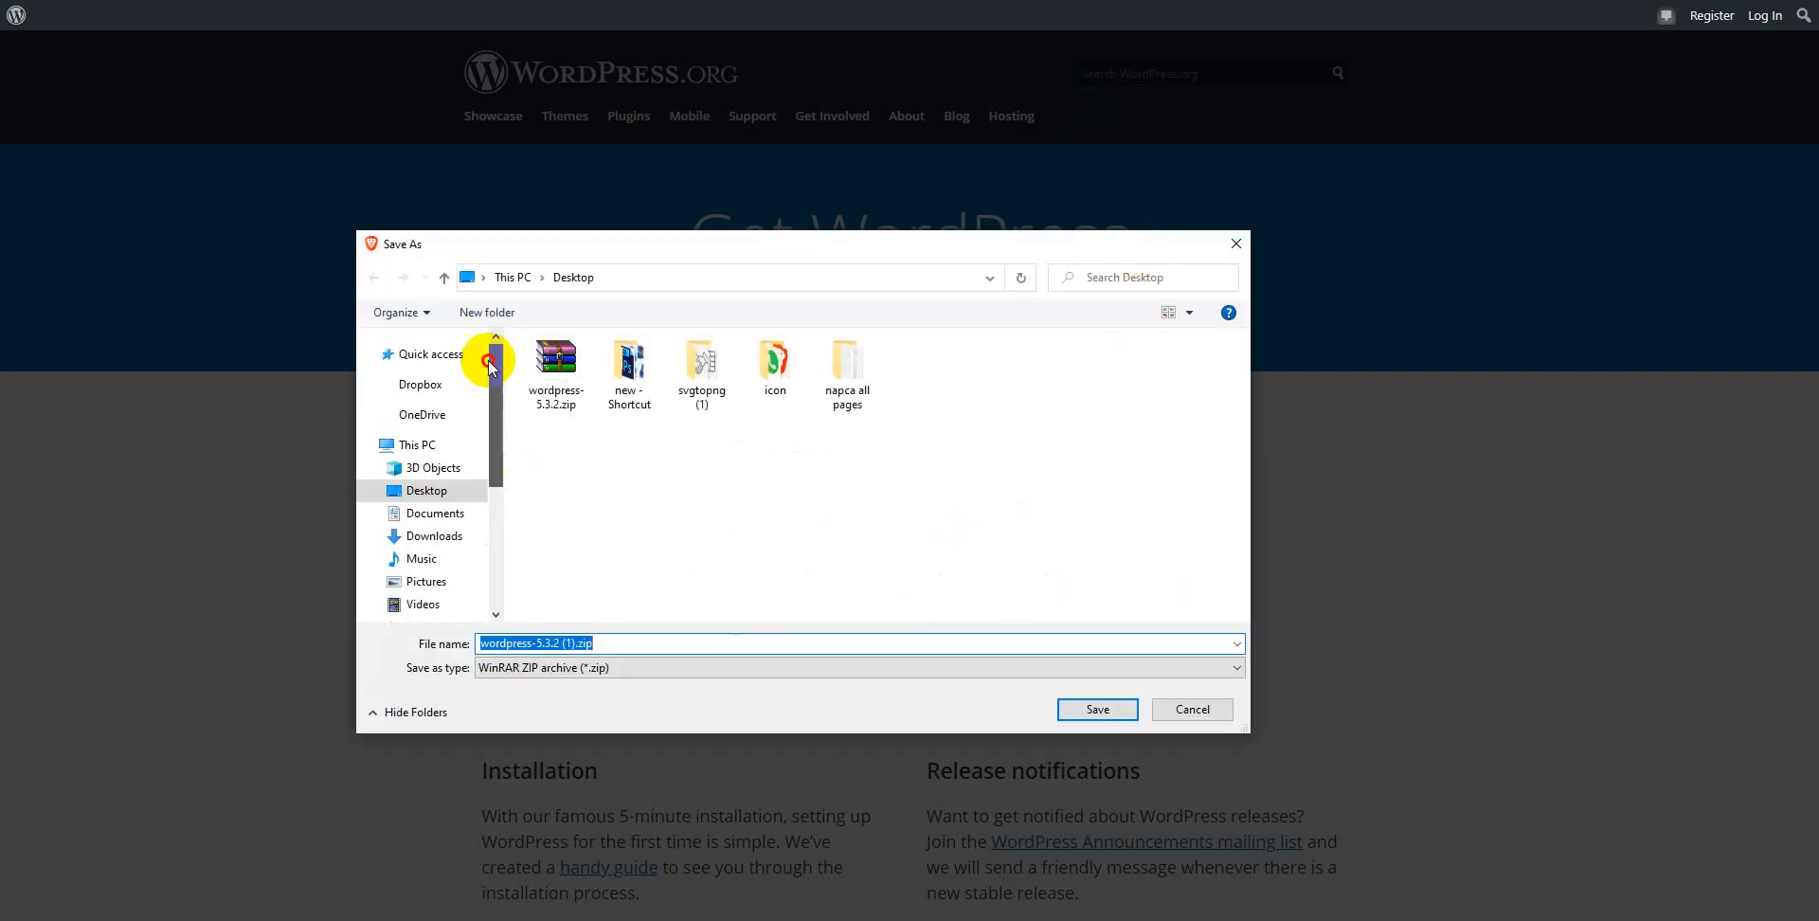
click(555, 384)
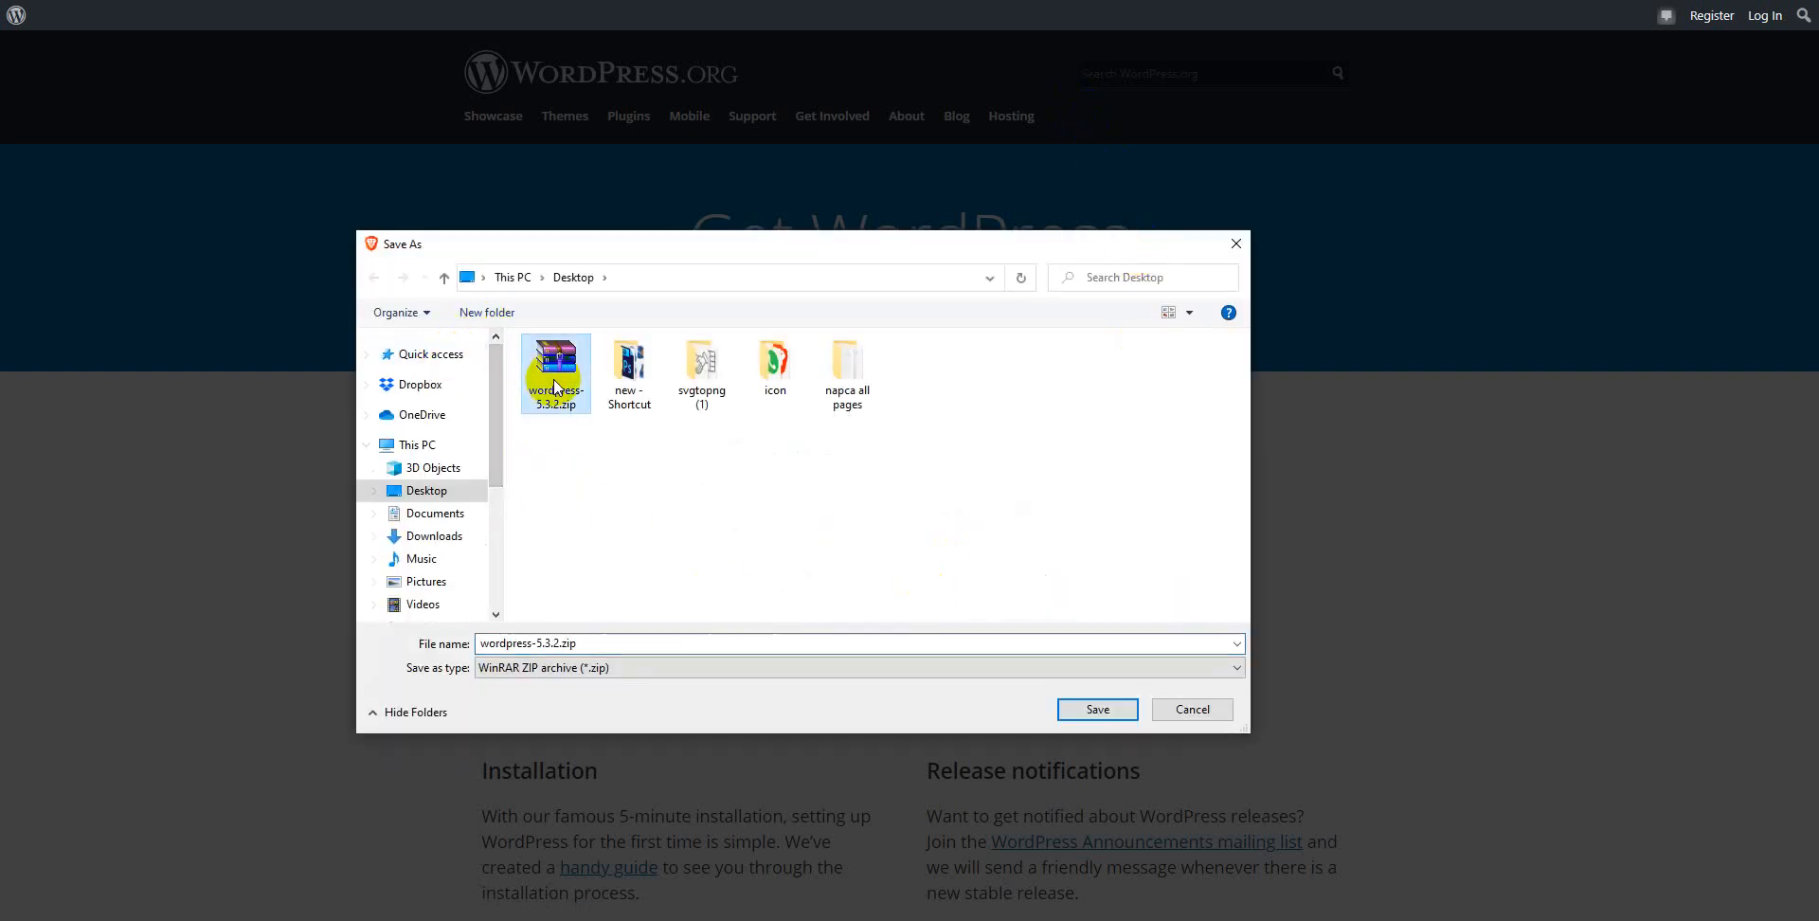
click(1235, 243)
click(1146, 250)
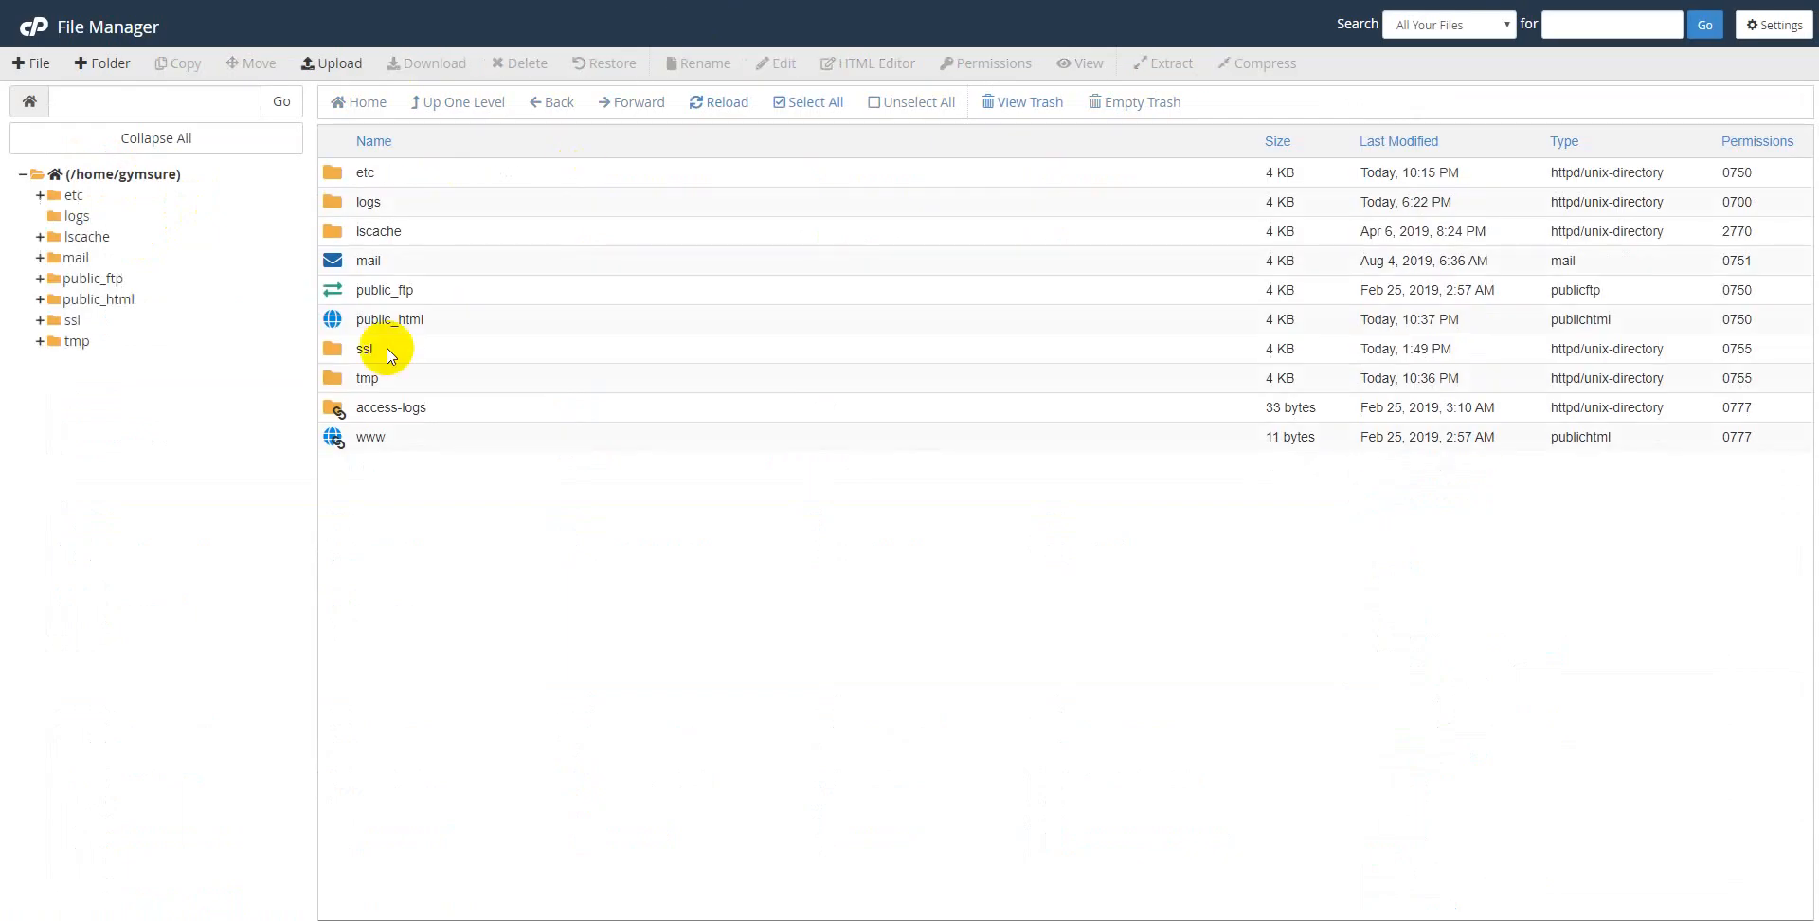
Enter public_html to list the site's WordPress files.
click(330, 321)
double_click(332, 321)
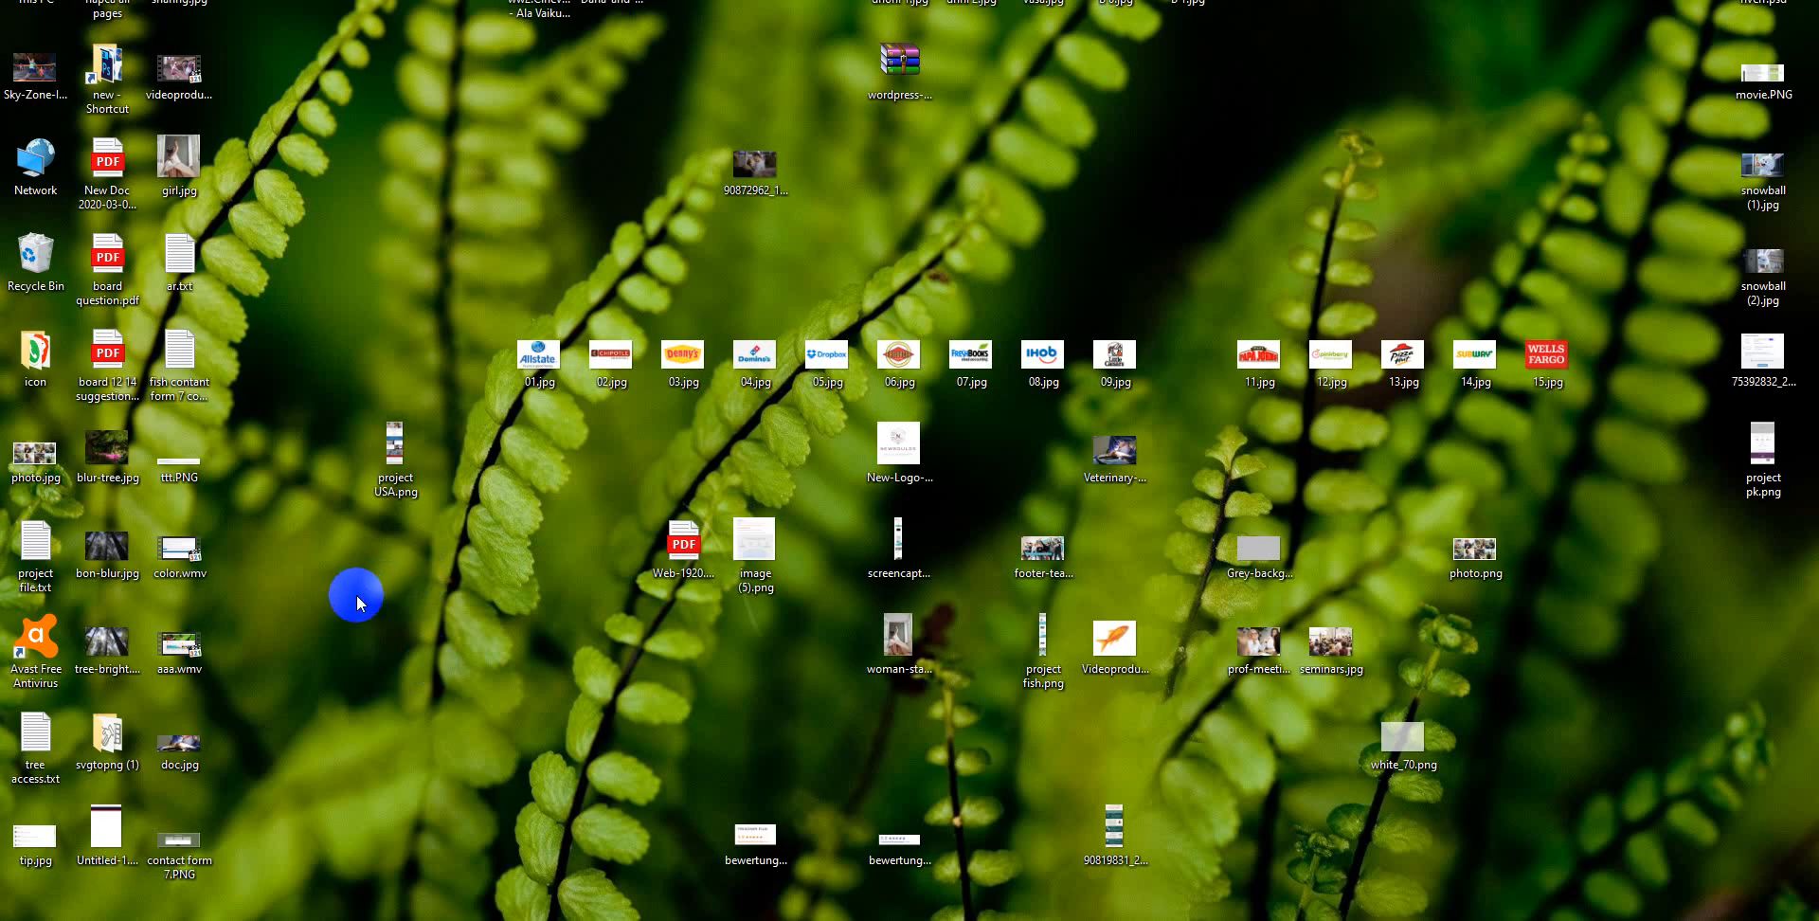
Move wordpress-5.3.2.zip to a free desktop spot, Extract Here, and select the new wordpress folder.
drag(897, 64, 251, 660)
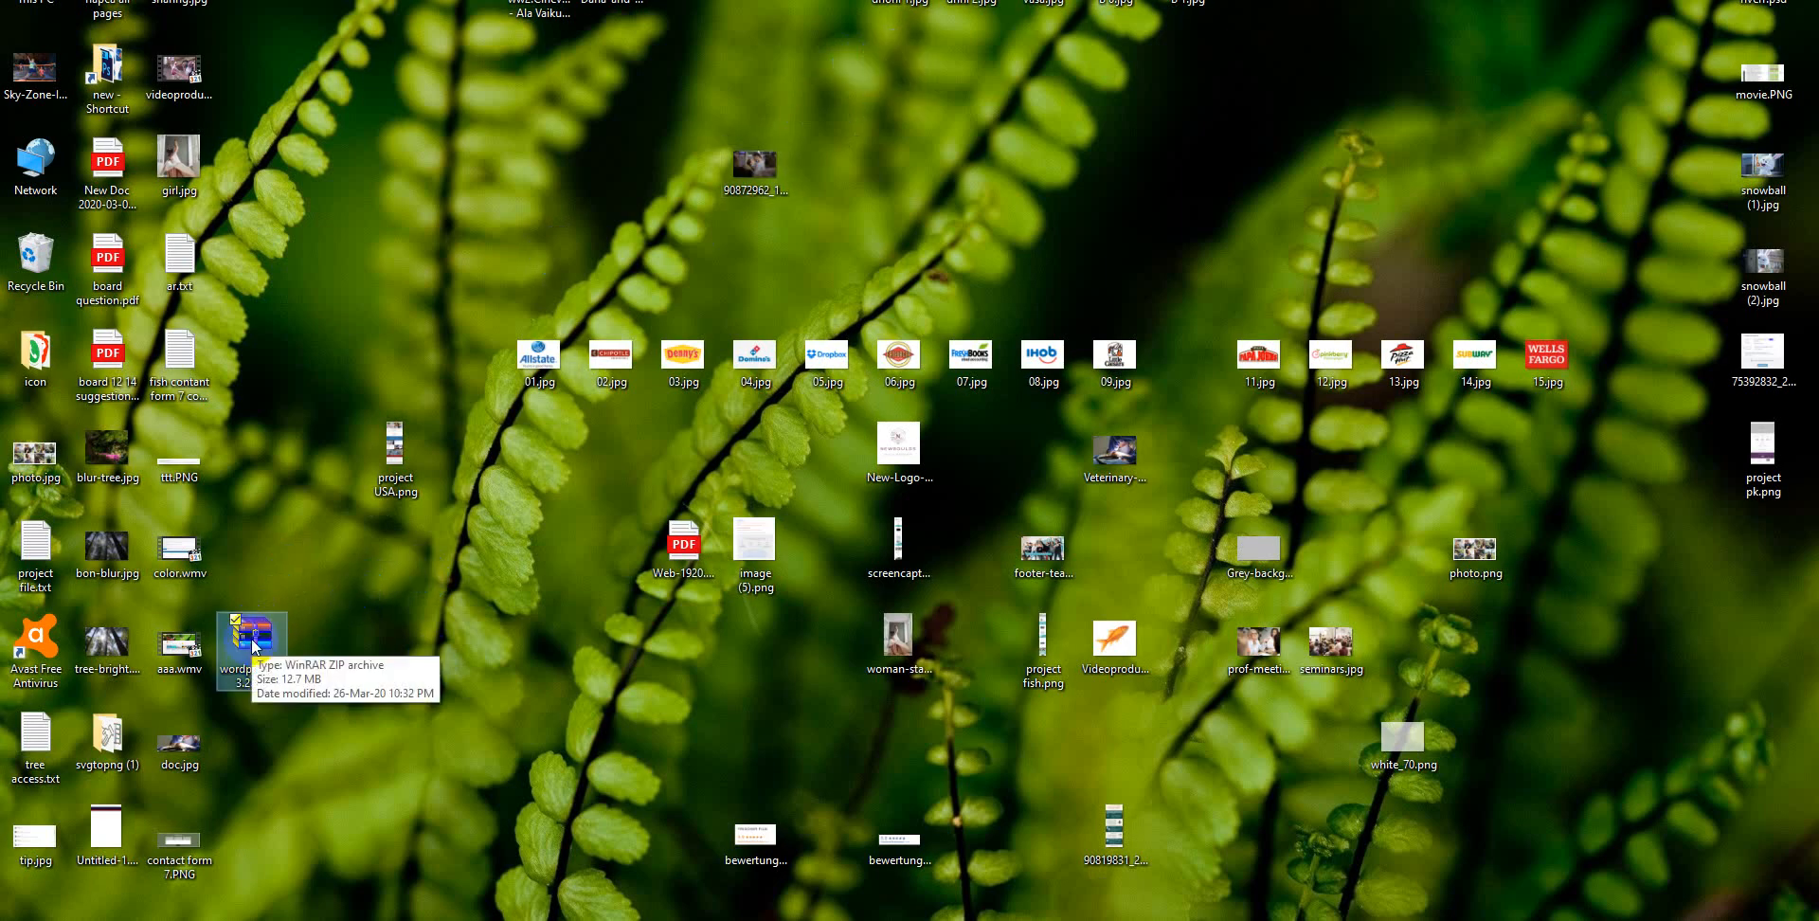
right_click(253, 648)
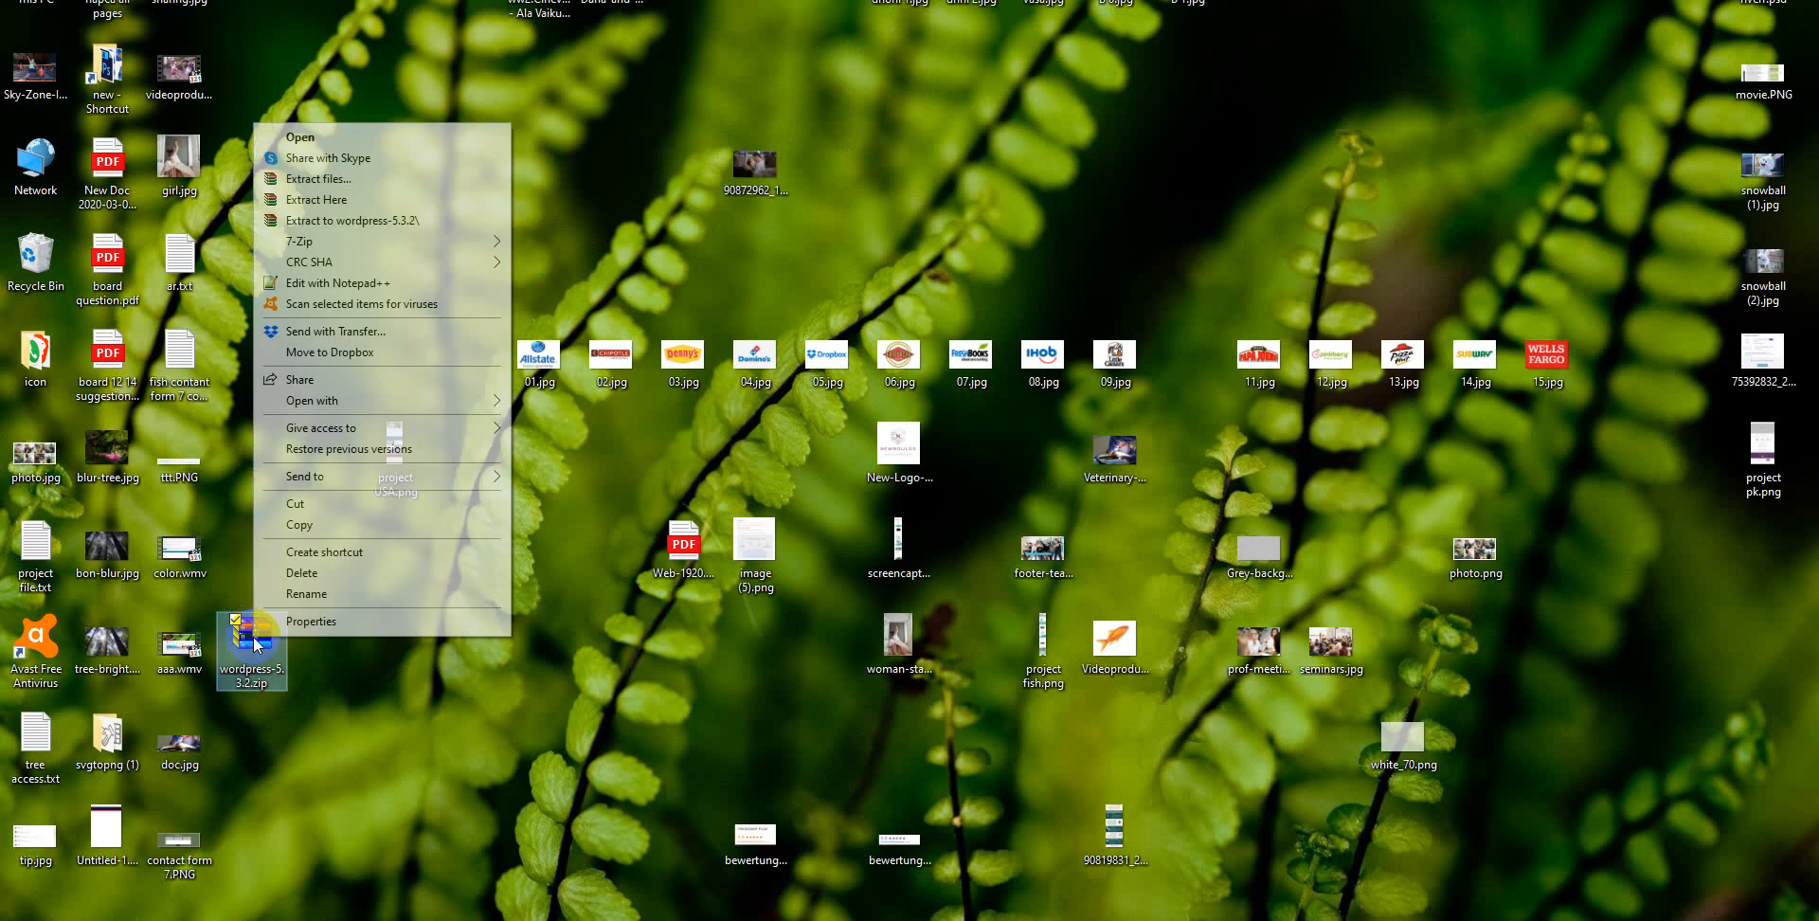
click(323, 202)
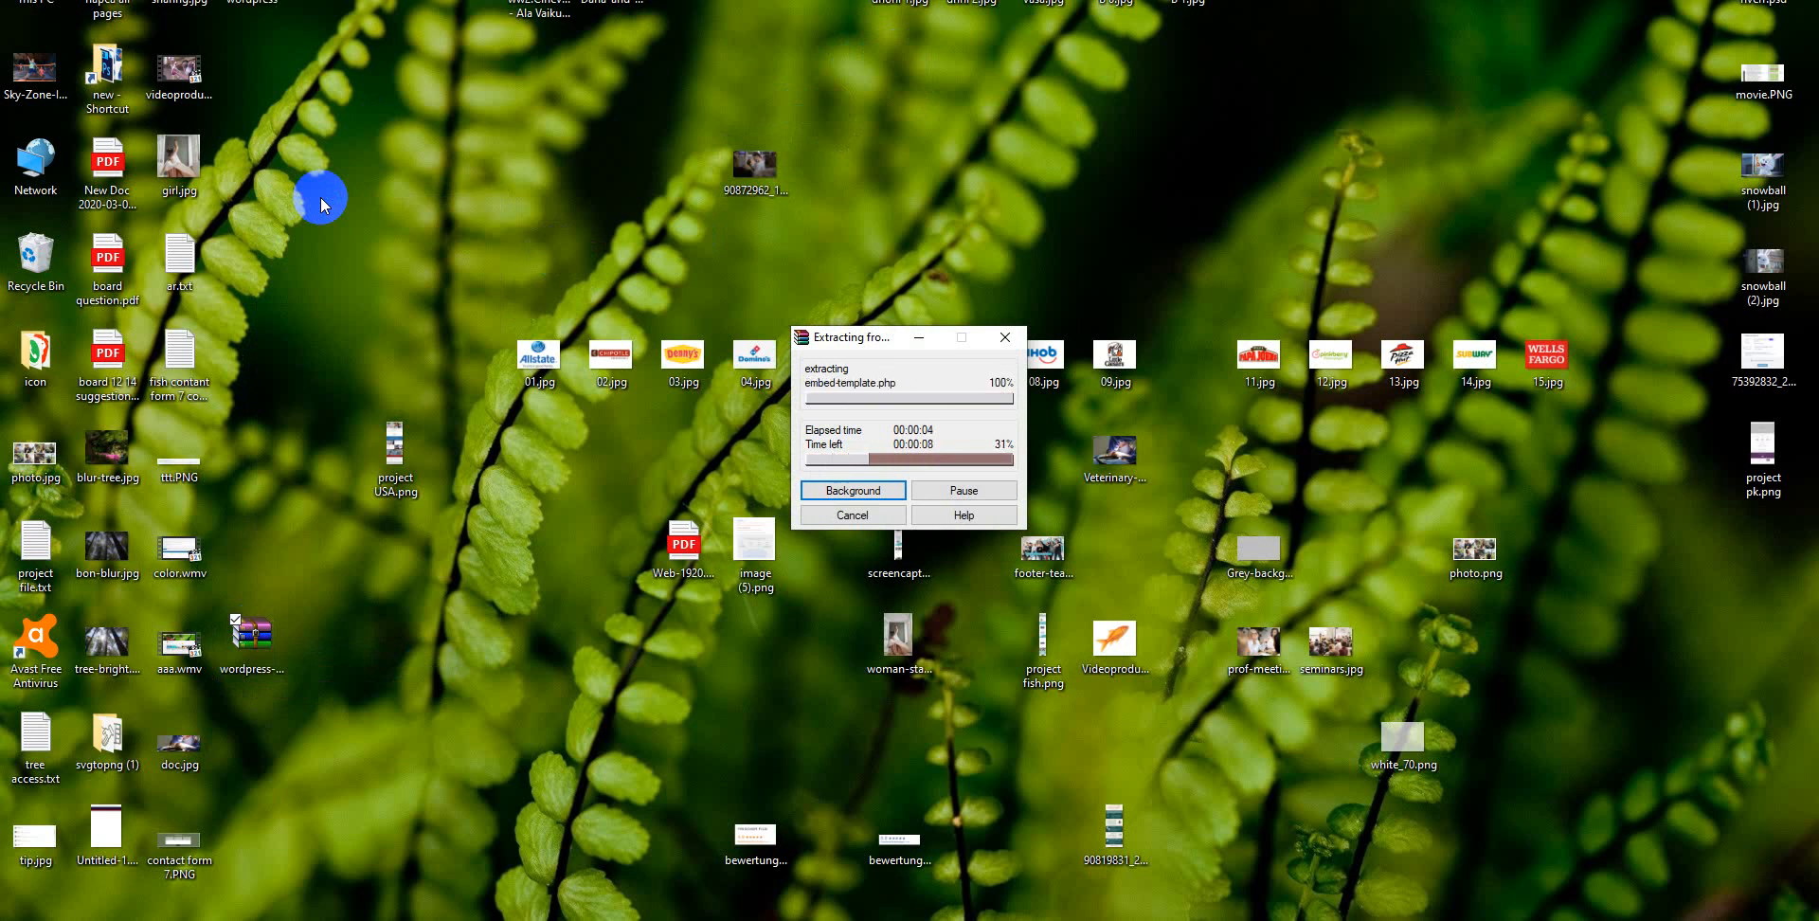
click(261, 238)
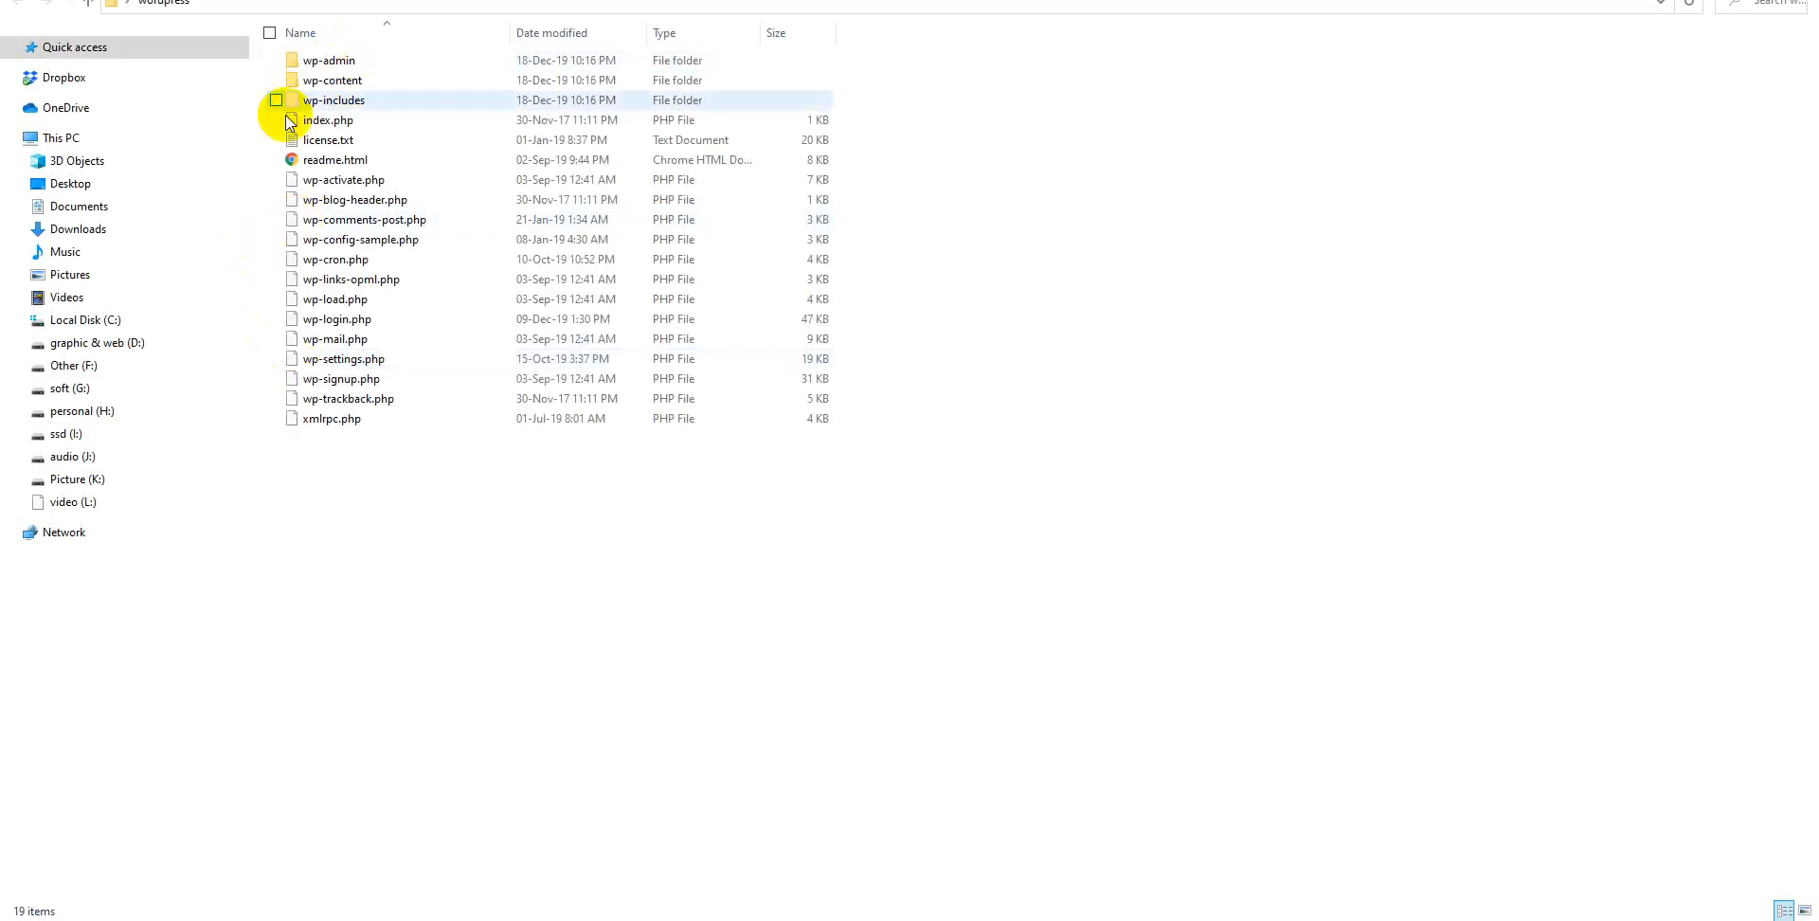
Add the local wp-admin folder to a ZIP-format archive, creating wp-admin.zip beside it.
click(300, 64)
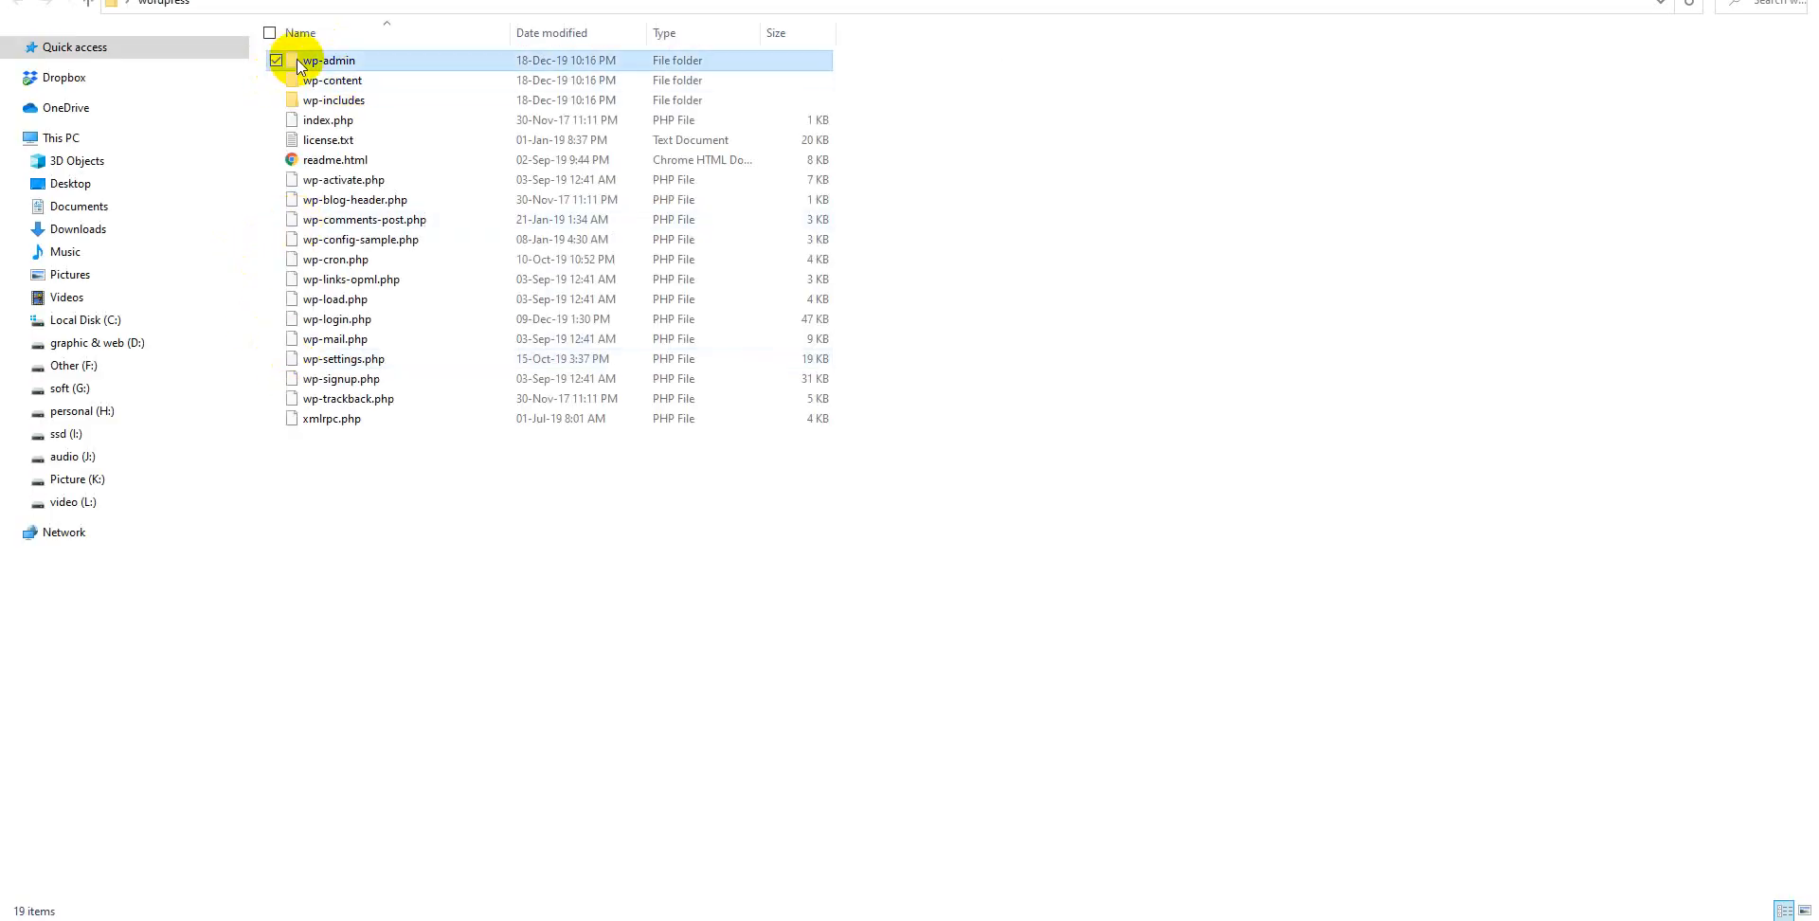
click(300, 65)
right_click(298, 59)
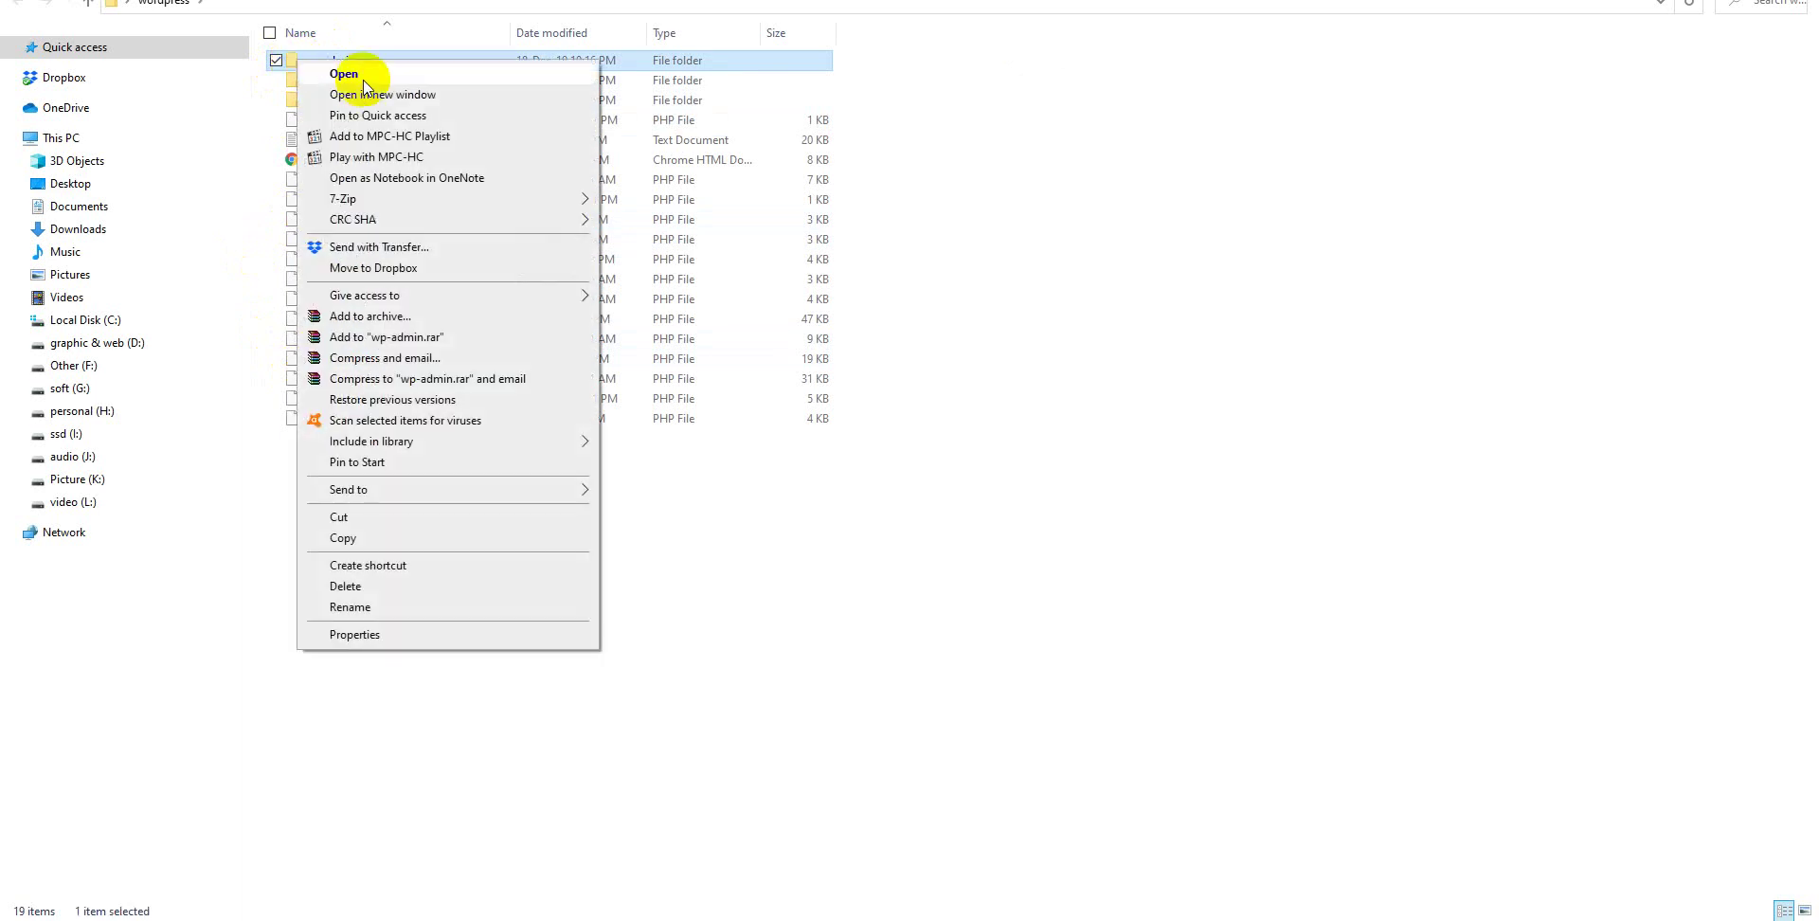
click(369, 321)
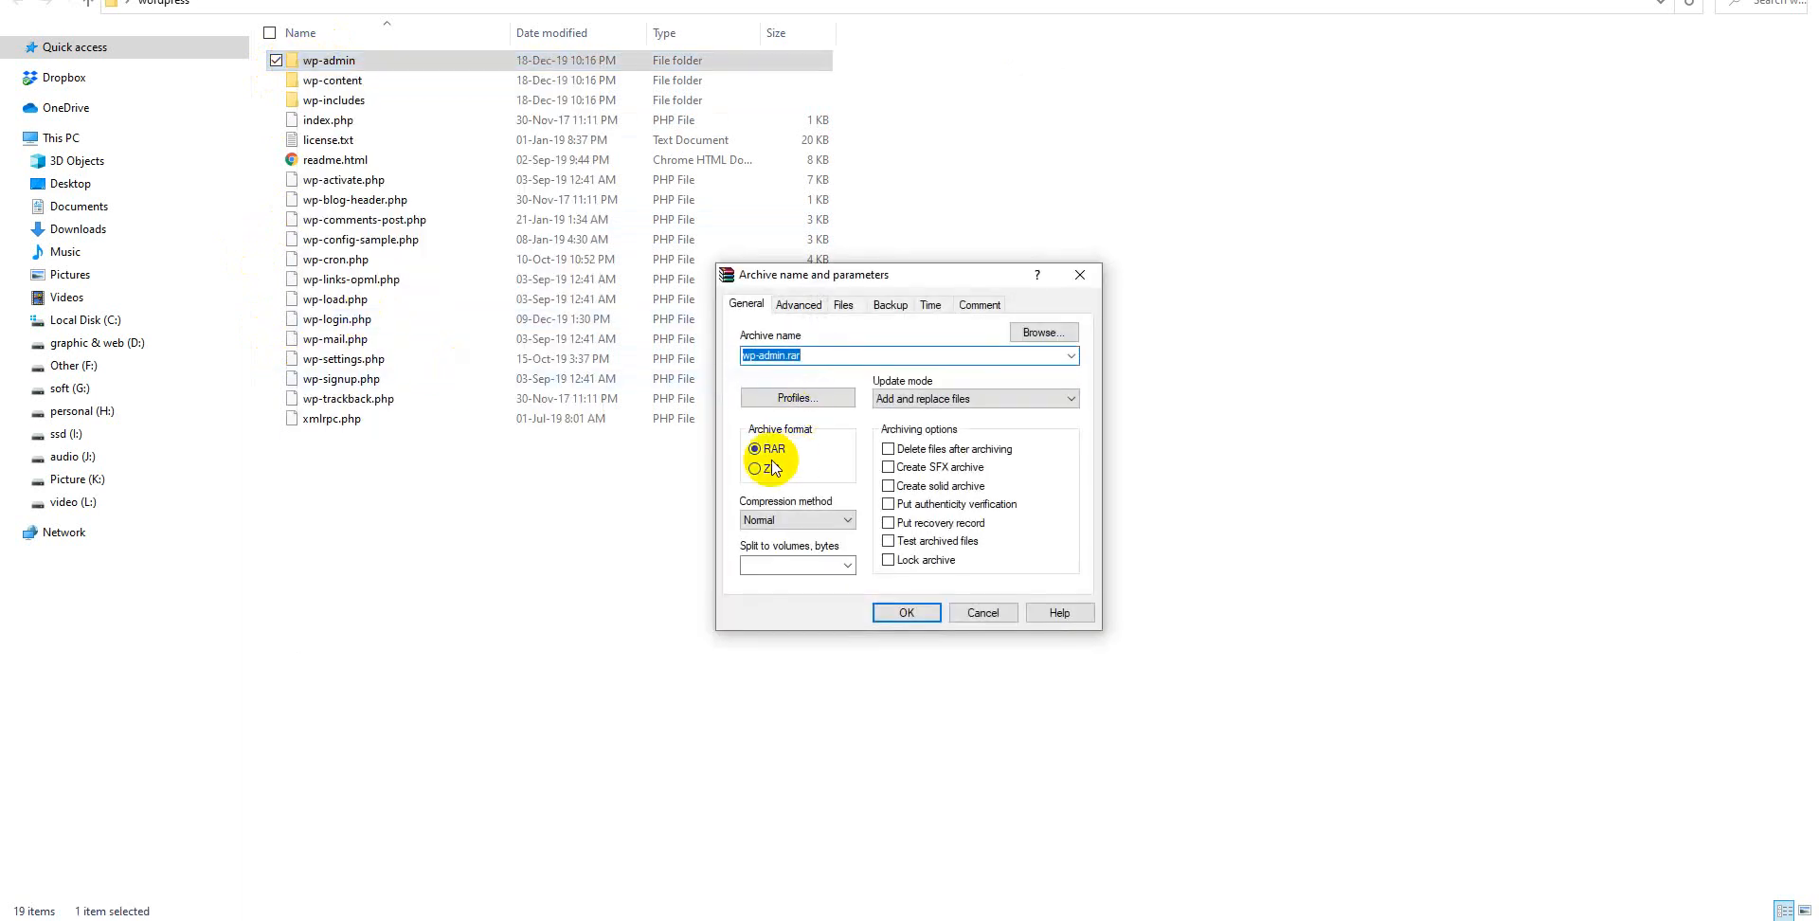
click(769, 470)
click(906, 613)
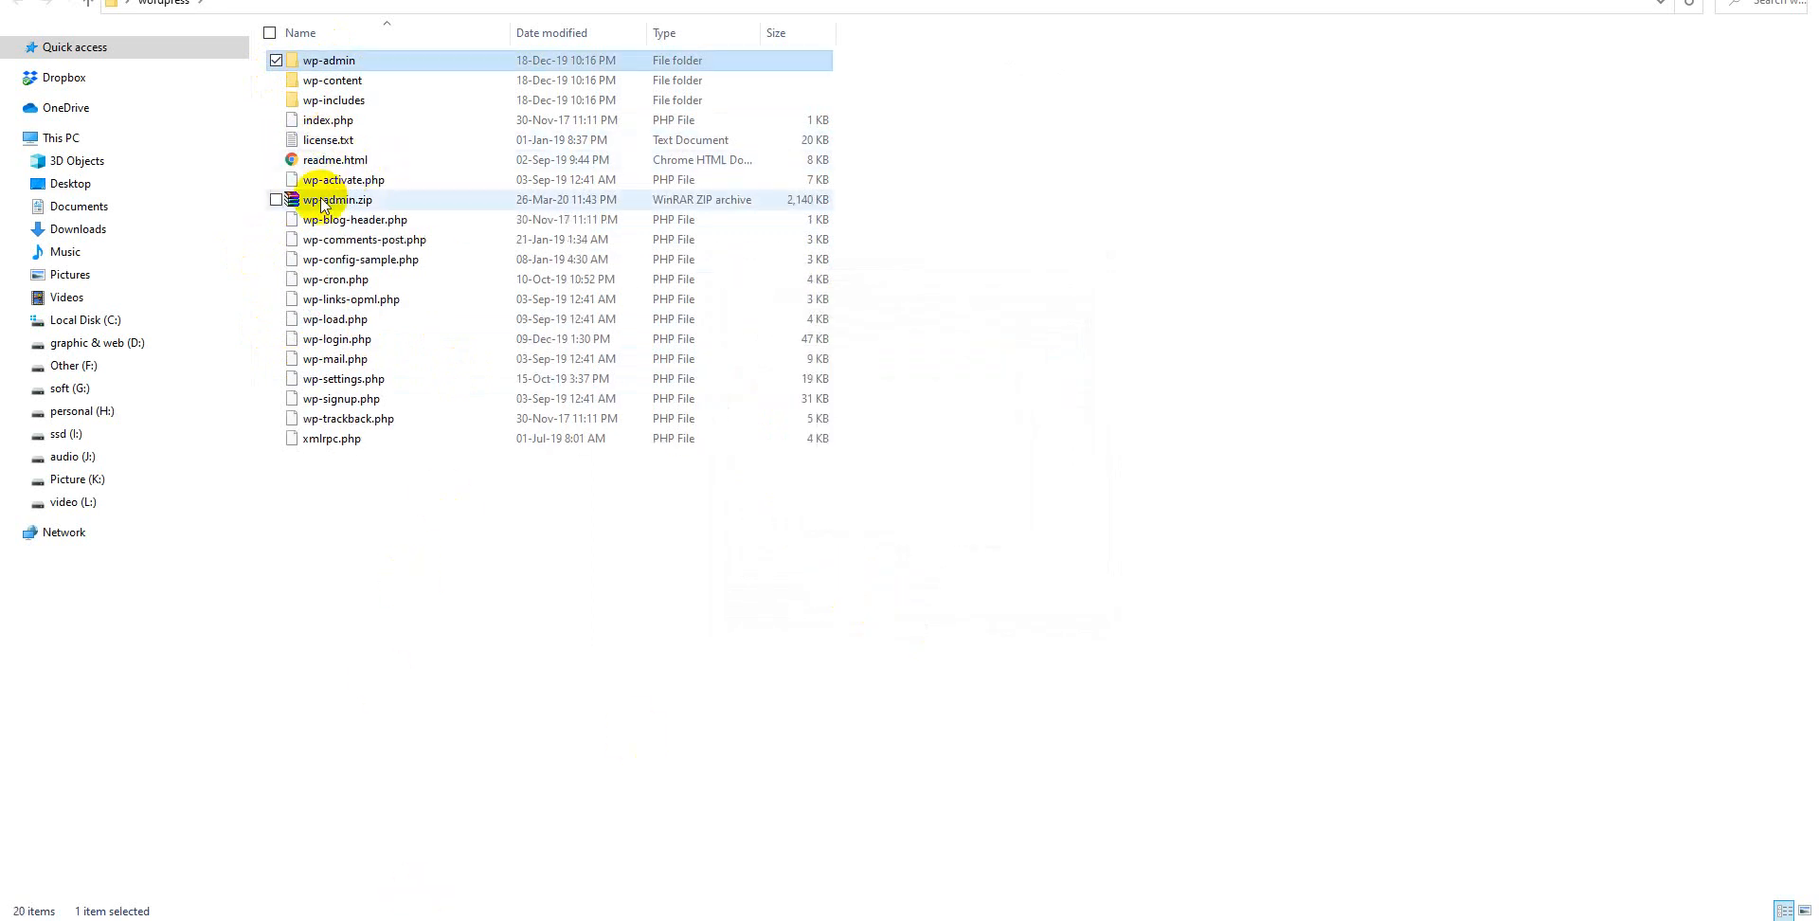
Rename the server's wp-admin folder in public_html to +wp-admin.
click(401, 917)
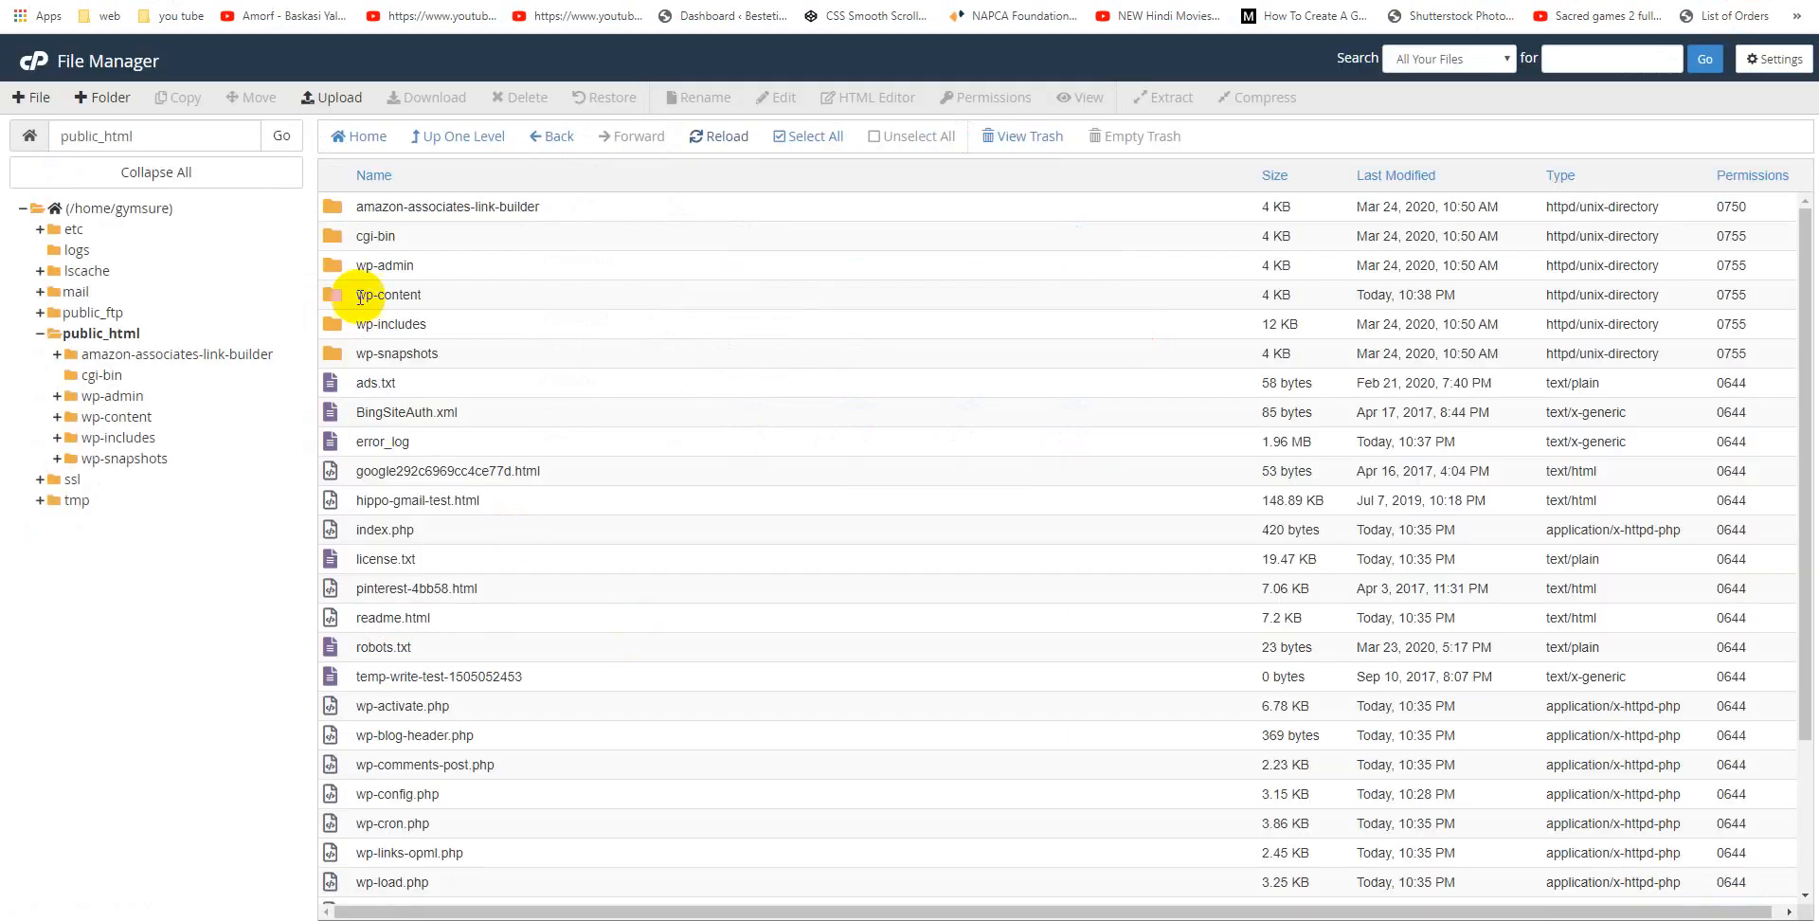
click(368, 265)
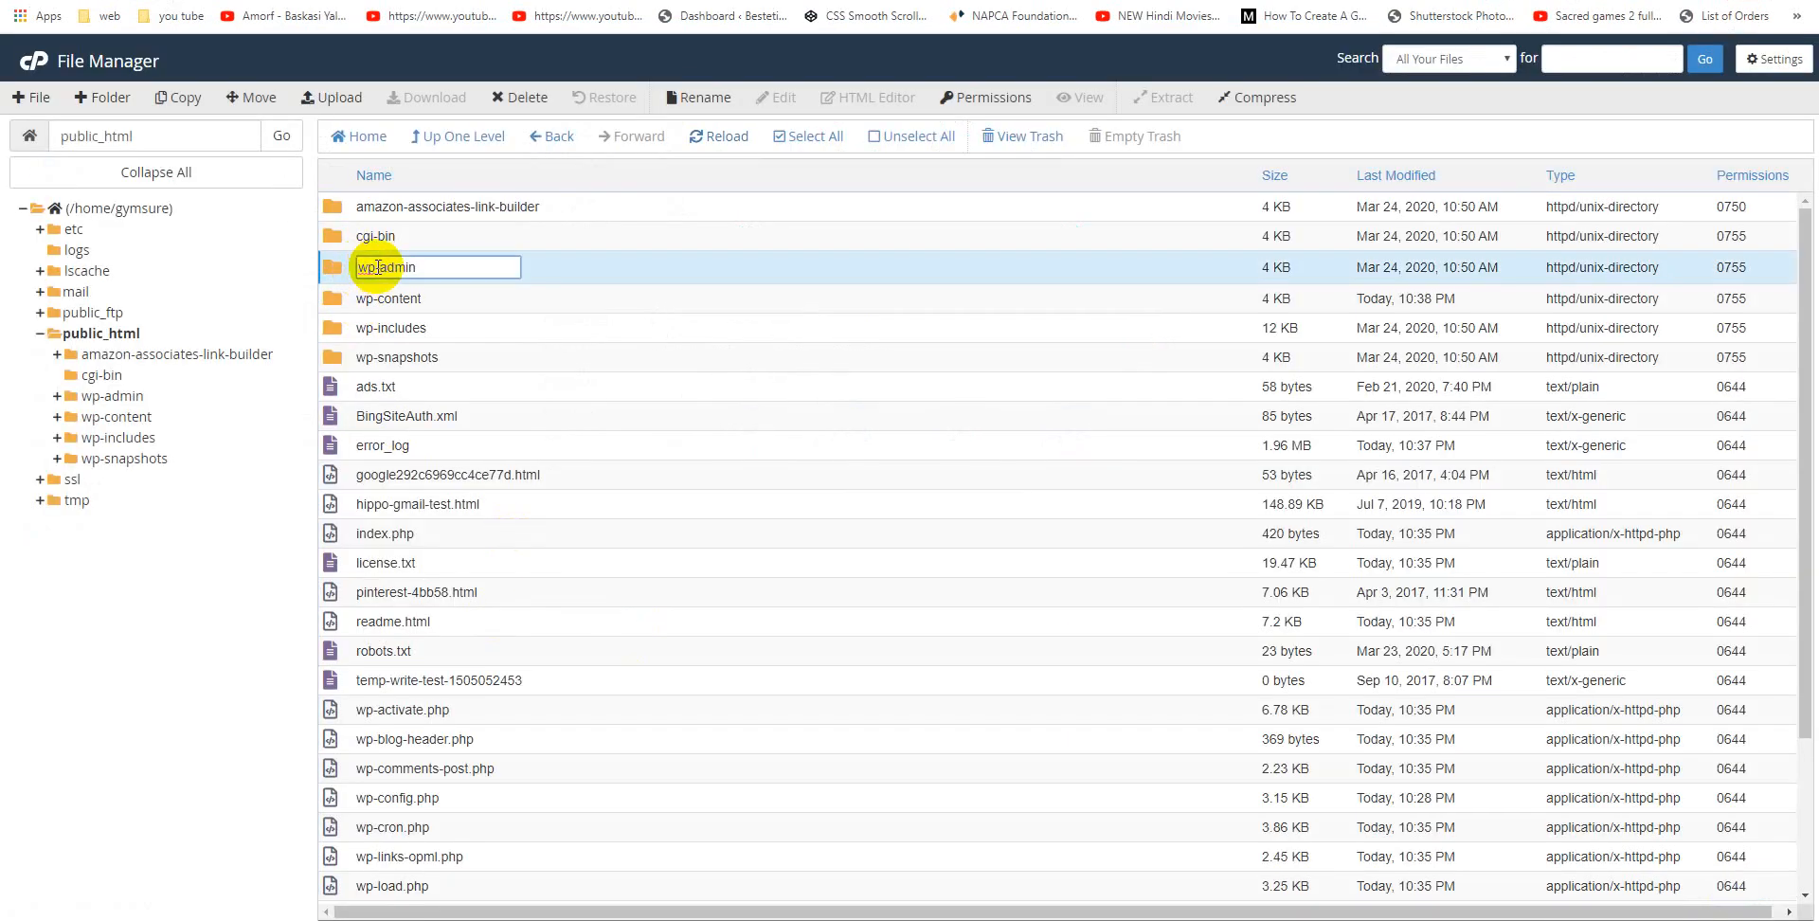
text(+)
key(Return)
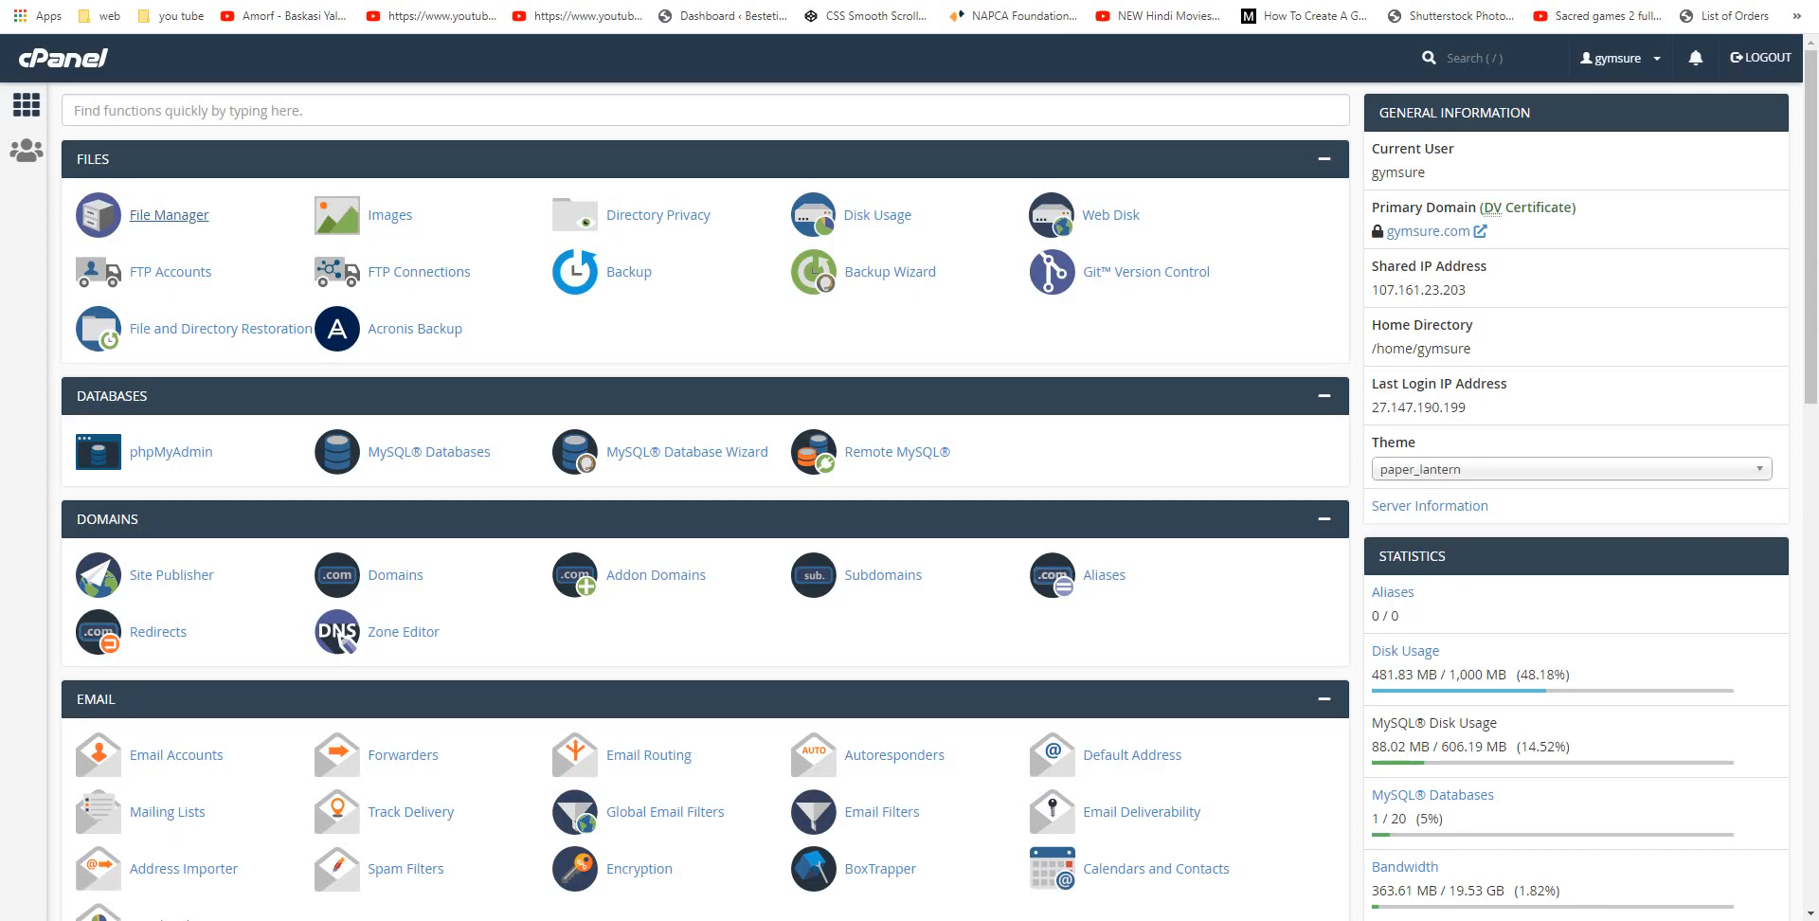
Drag wp-admin.zip from the local wordpress folder onto the cPanel upload area for public_html until it reaches 100%.
click(186, 213)
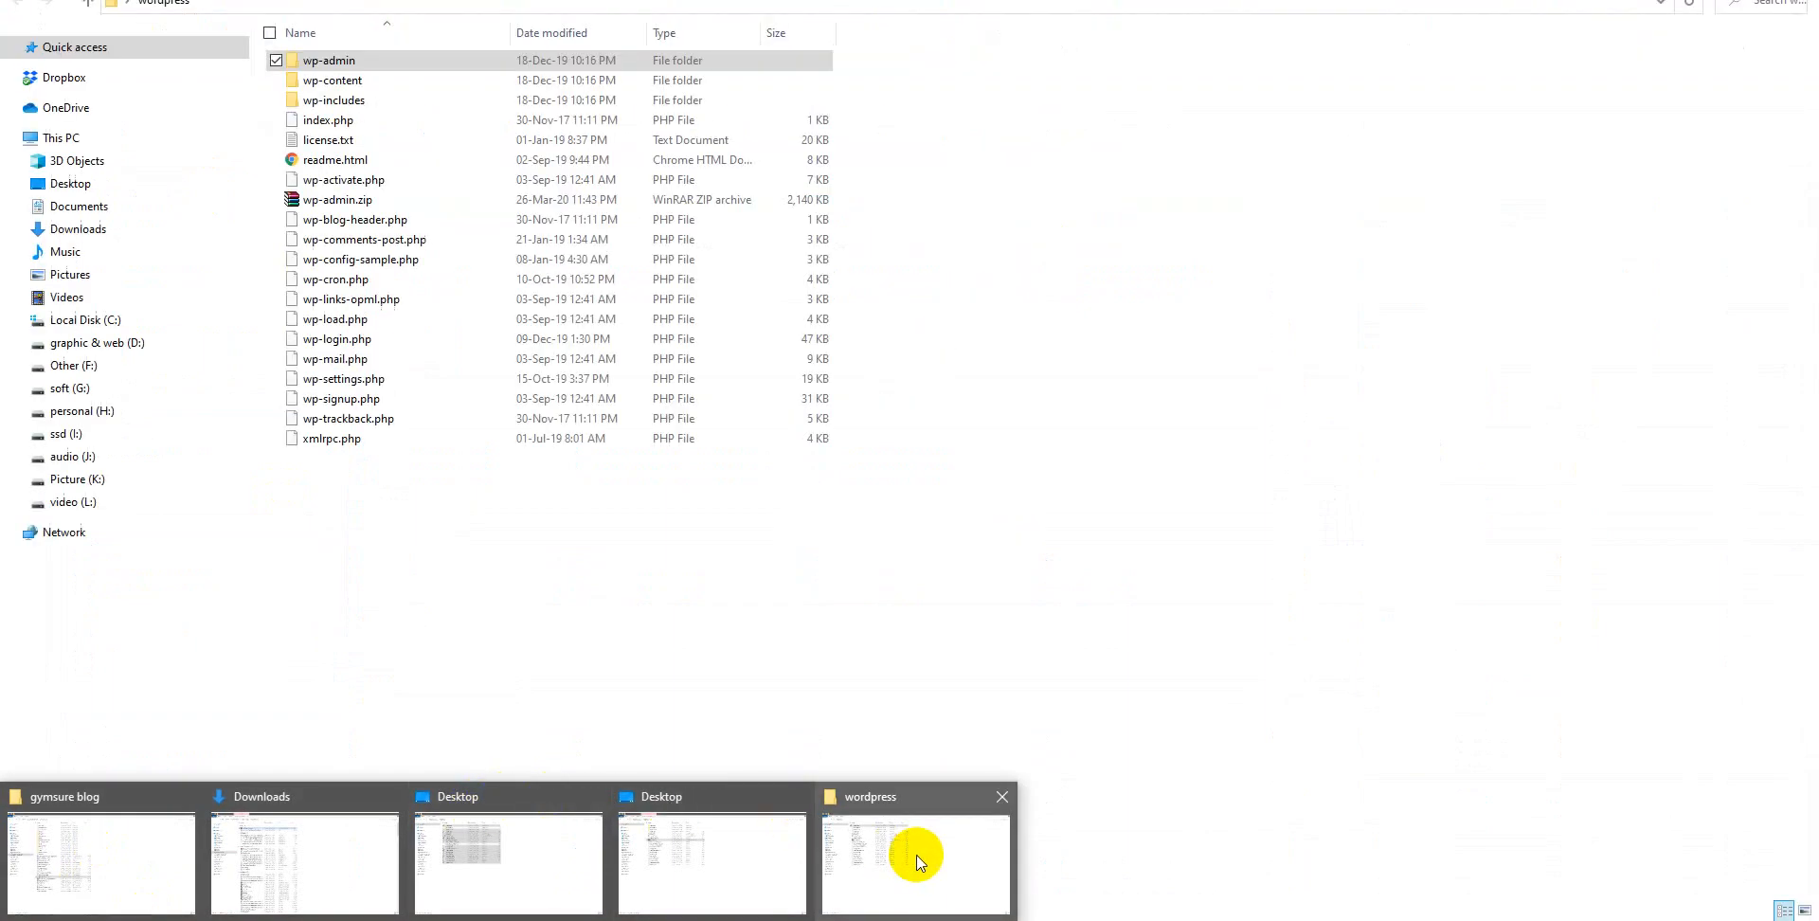
click(917, 862)
mouse_move(292, 199)
mouse_down()
mouse_move(387, 889)
mouse_move(892, 364)
mouse_up()
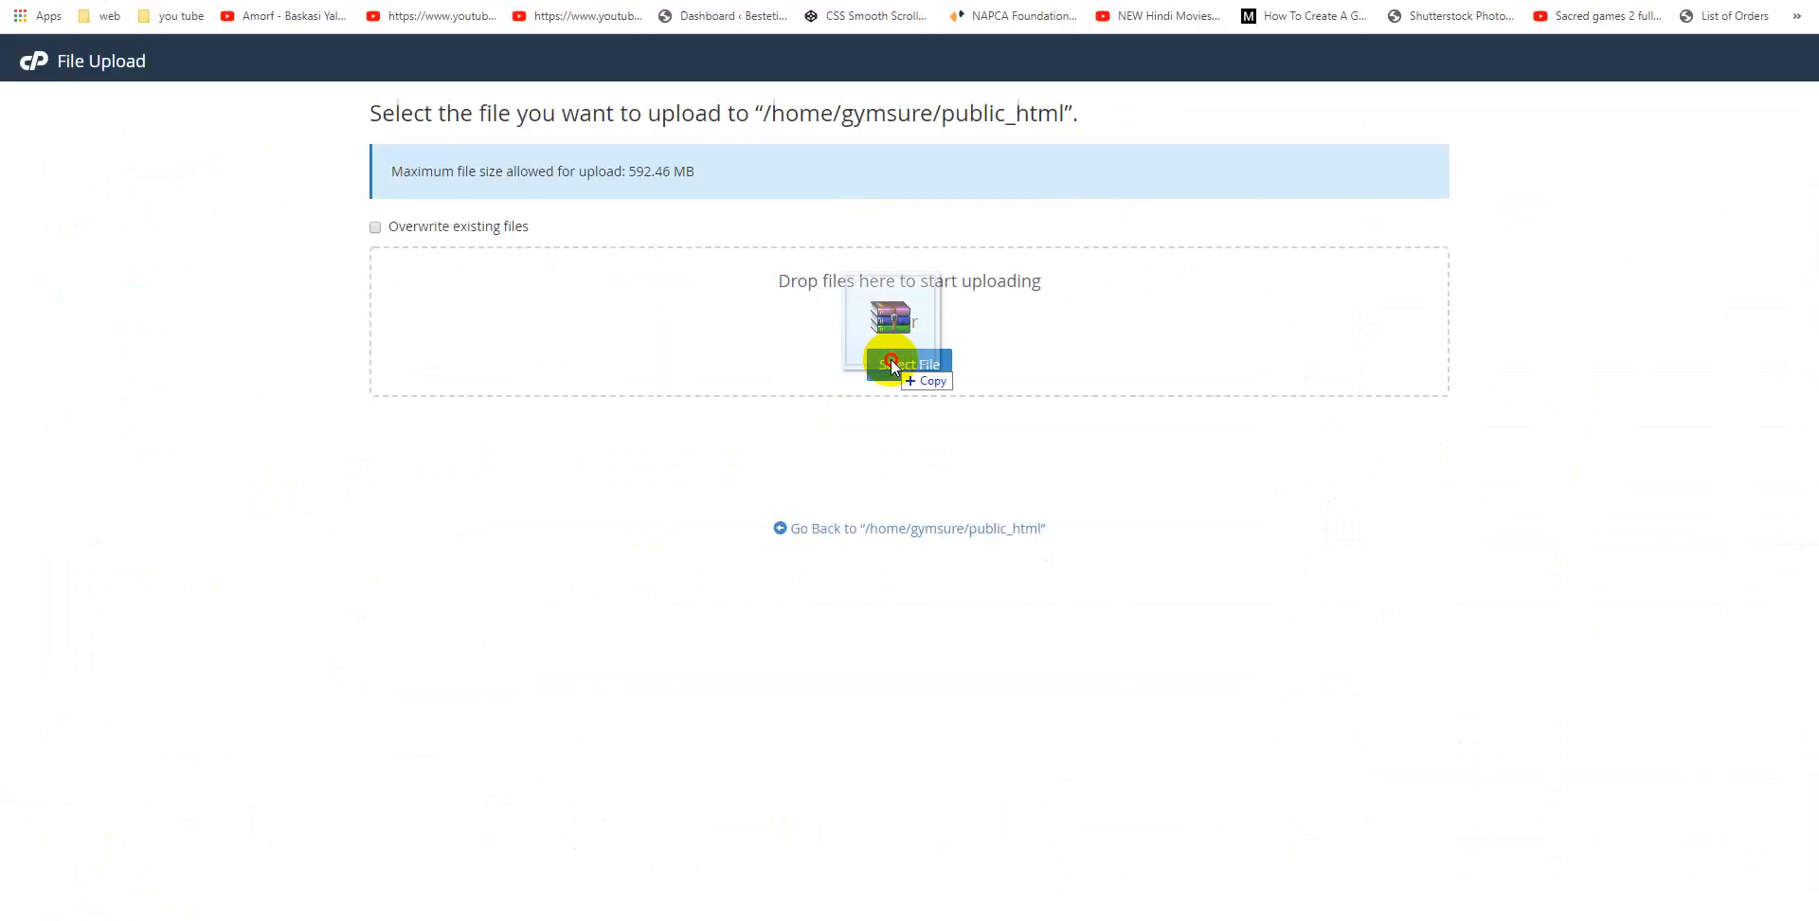
mouse_move(892, 365)
mouse_down()
mouse_move(459, 873)
mouse_move(564, 920)
mouse_move(625, 910)
mouse_up()
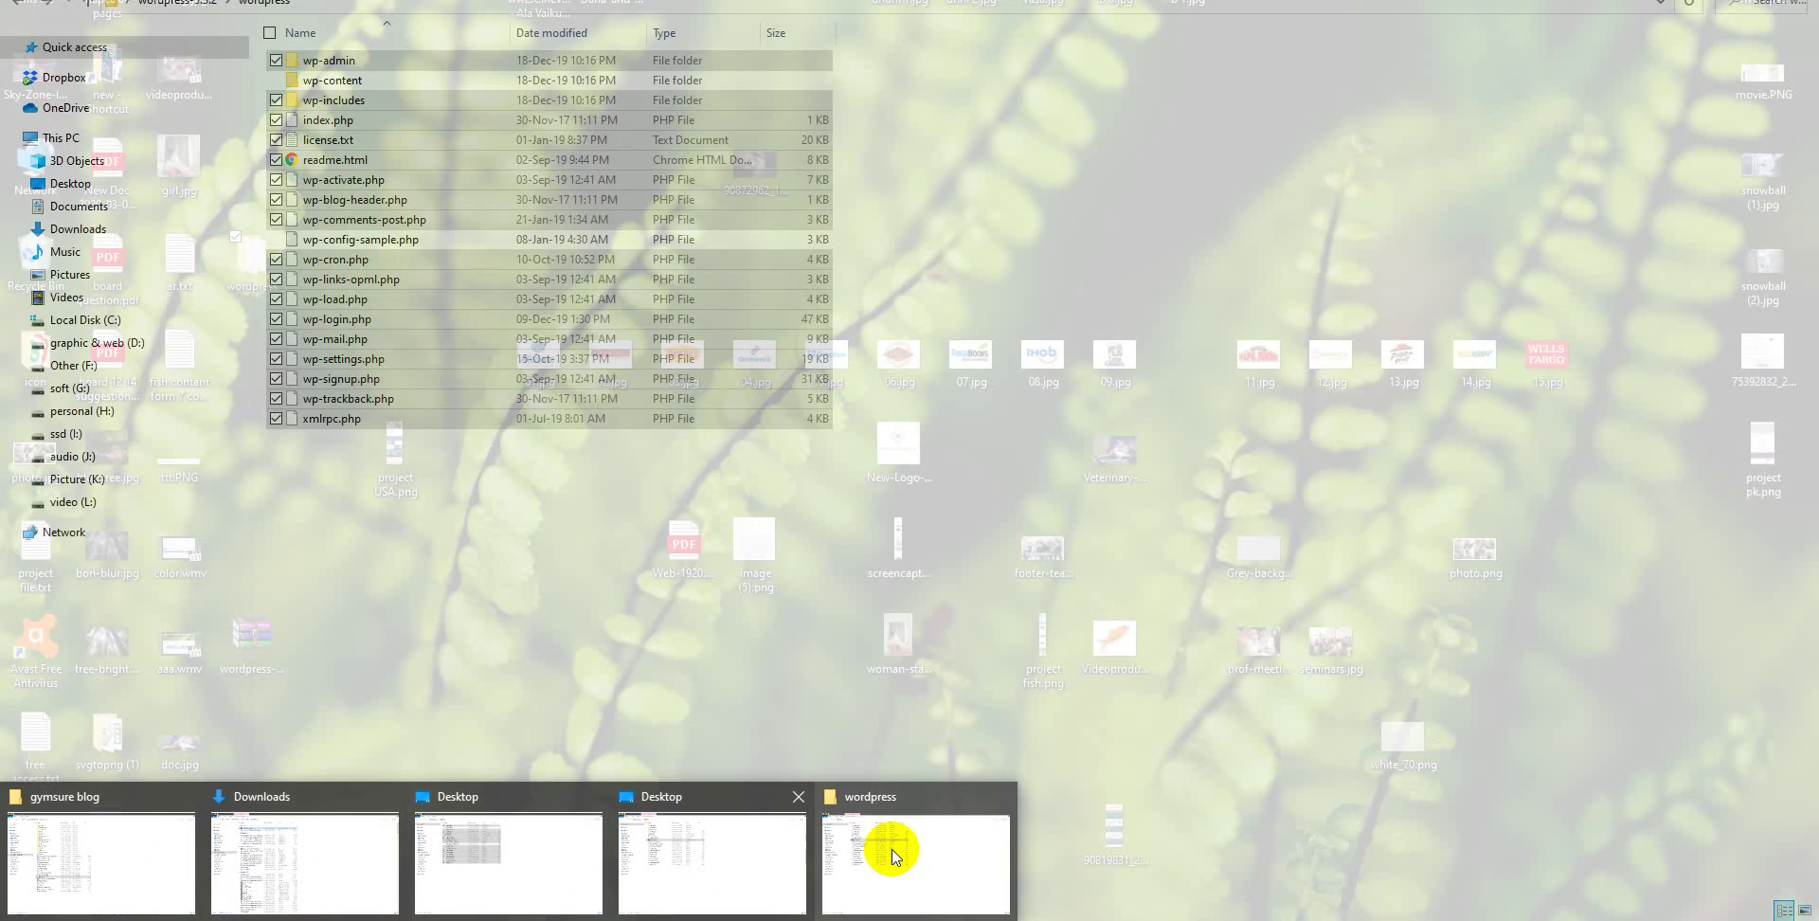
click(885, 848)
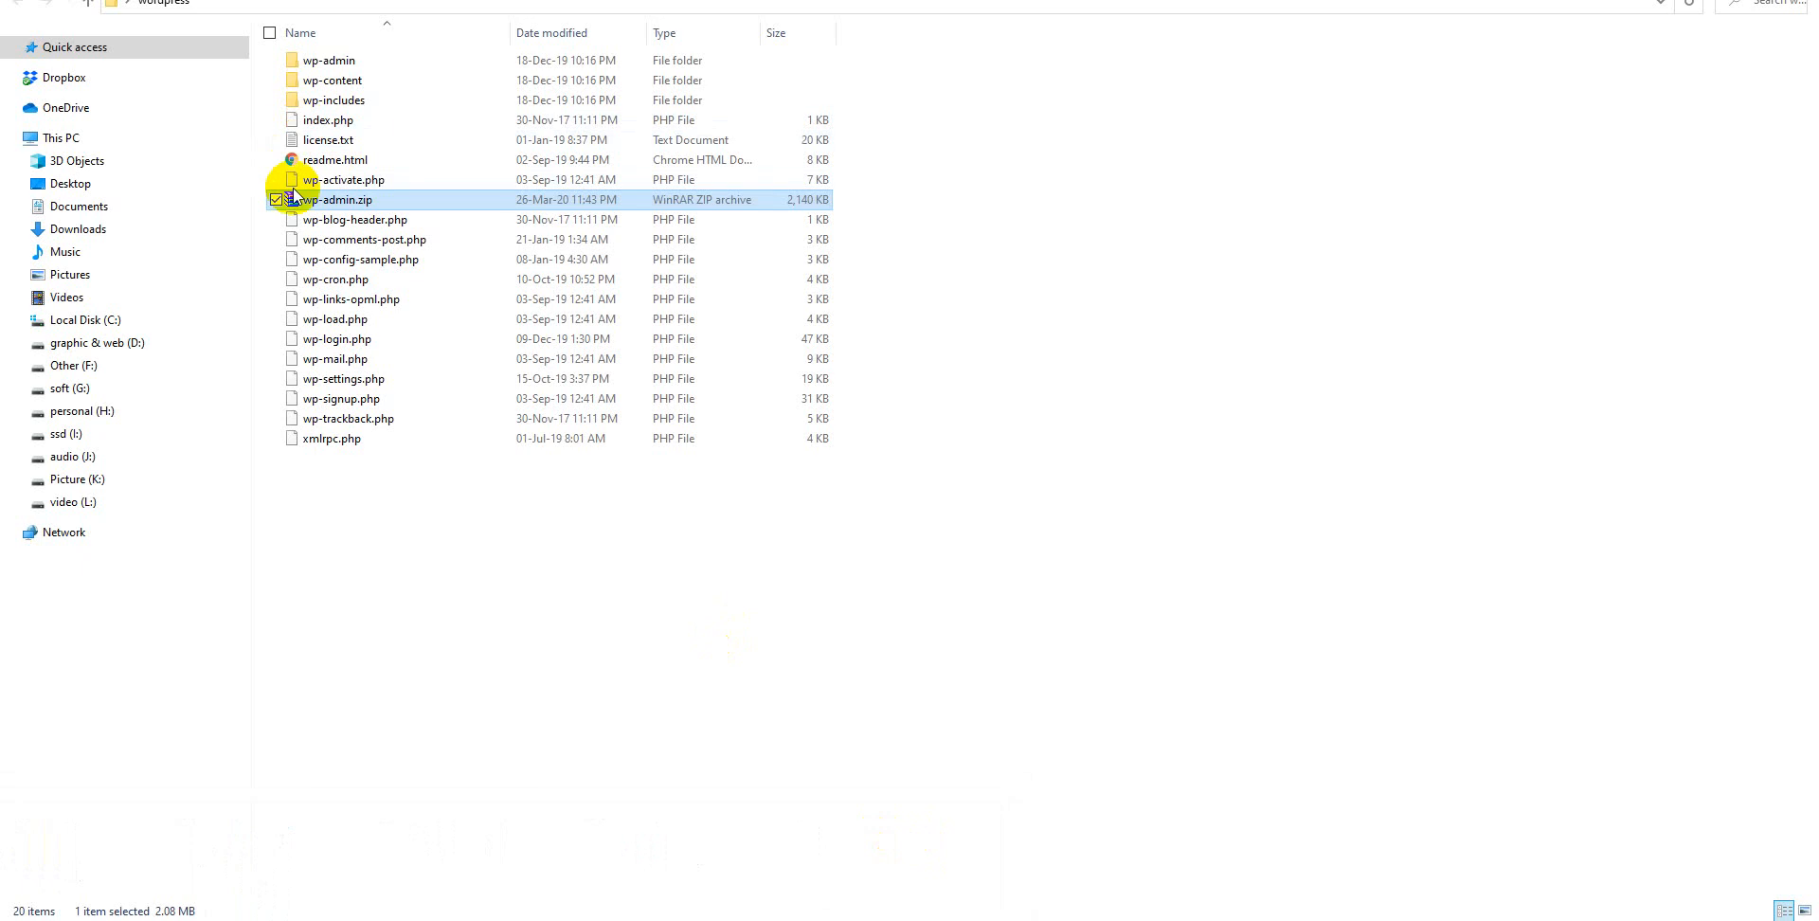
mouse_move(311, 200)
mouse_down()
mouse_move(627, 893)
mouse_move(924, 341)
mouse_up()
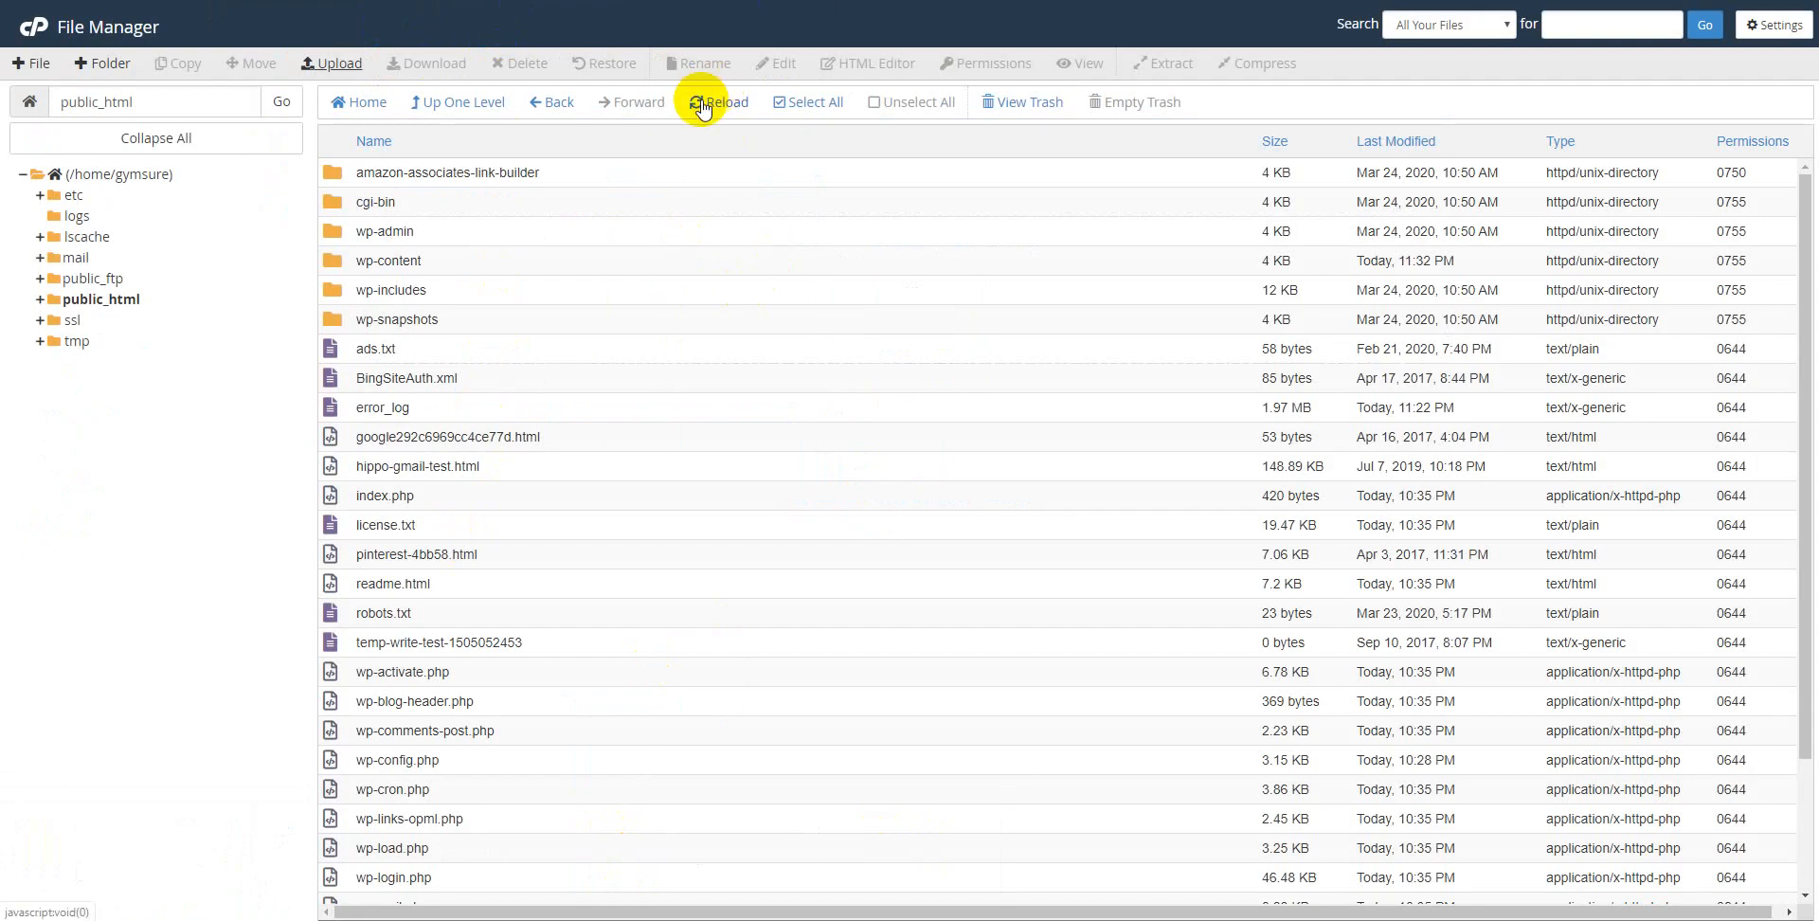
Reload the file list and extract wp-admin.zip into public_html, creating a fresh wp-admin folder.
click(701, 111)
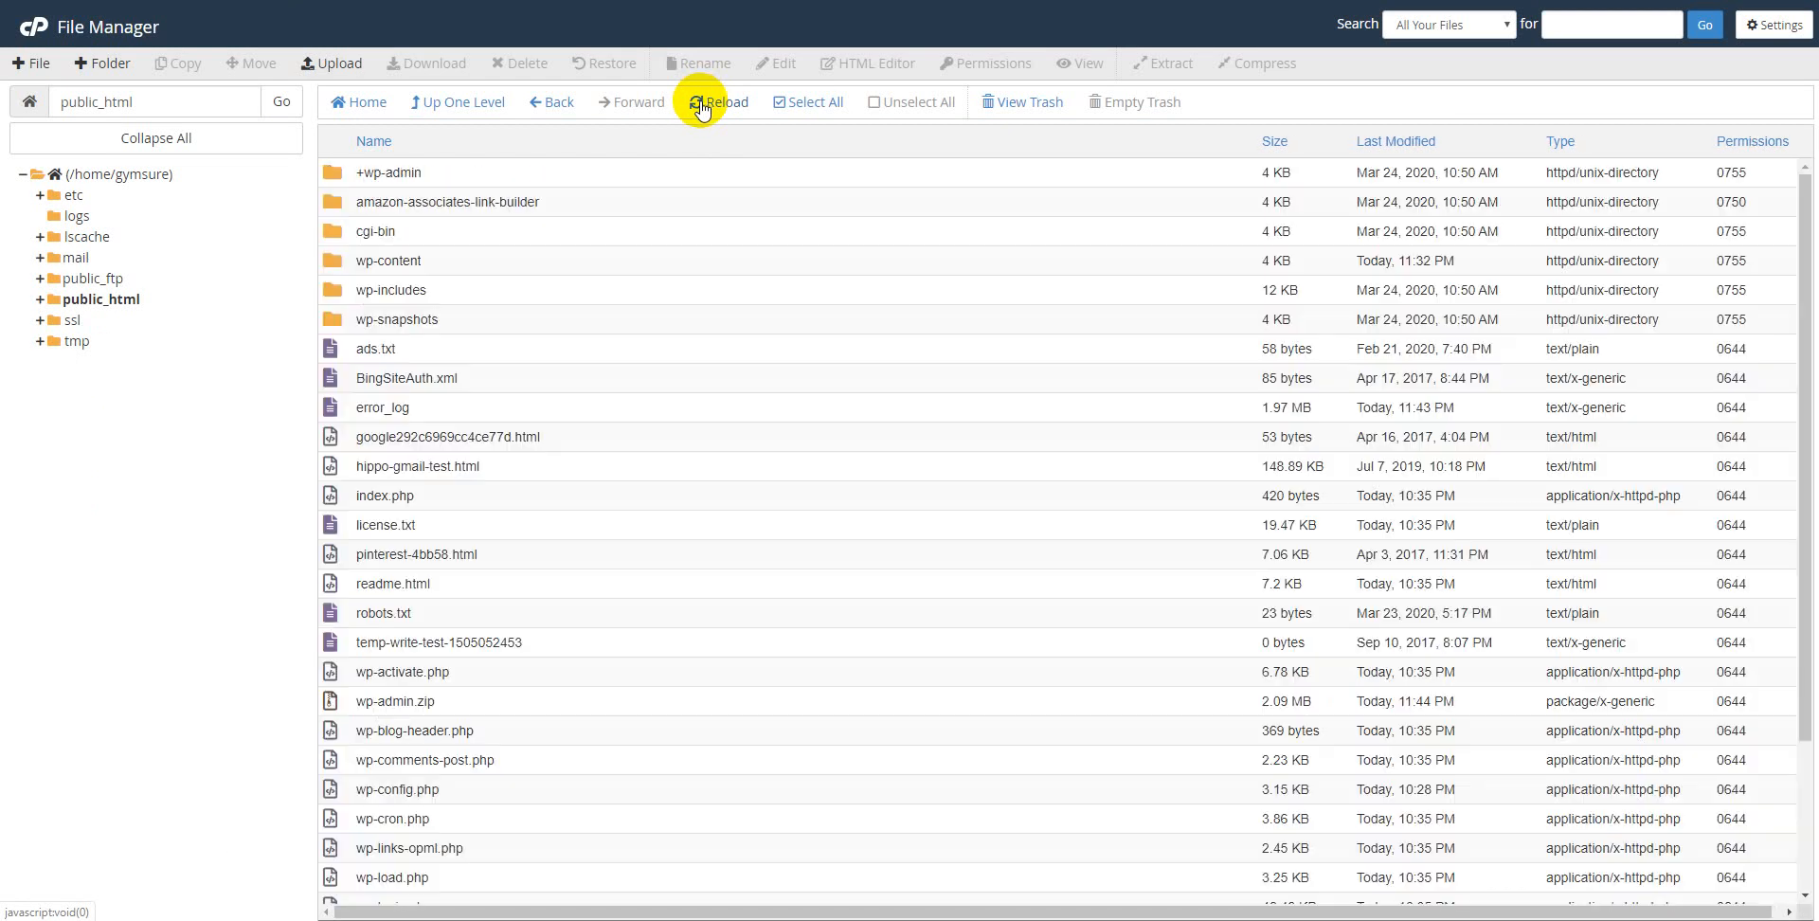
click(364, 699)
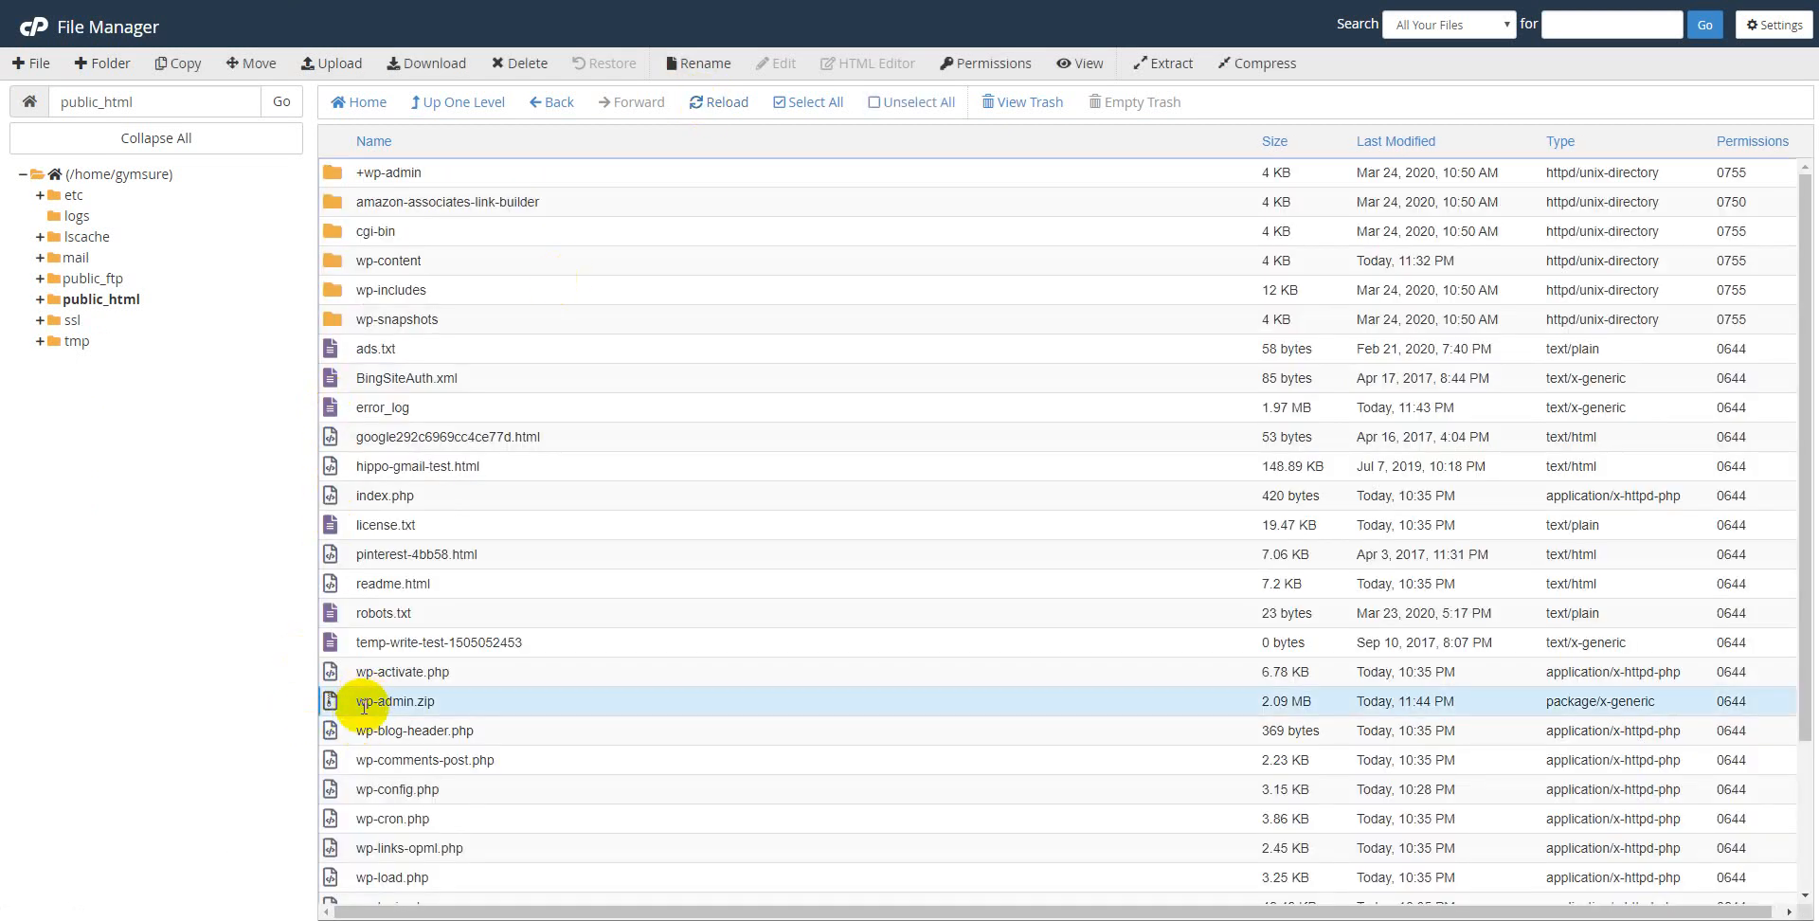
right_click(366, 702)
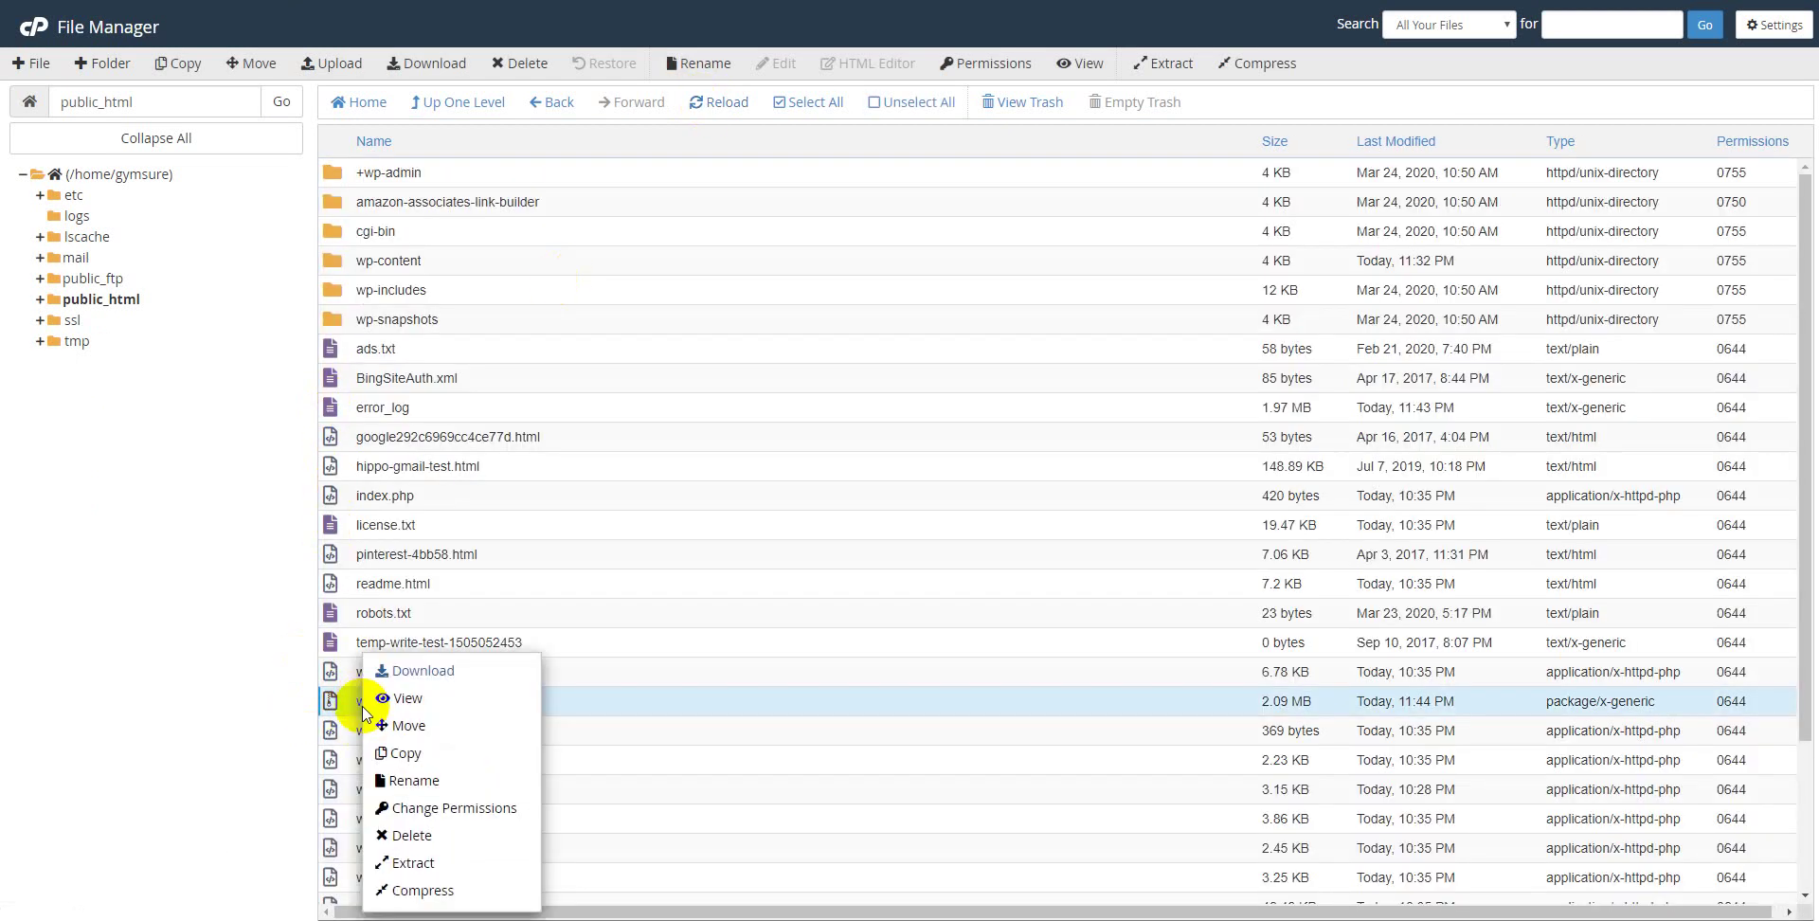
click(417, 865)
click(1030, 559)
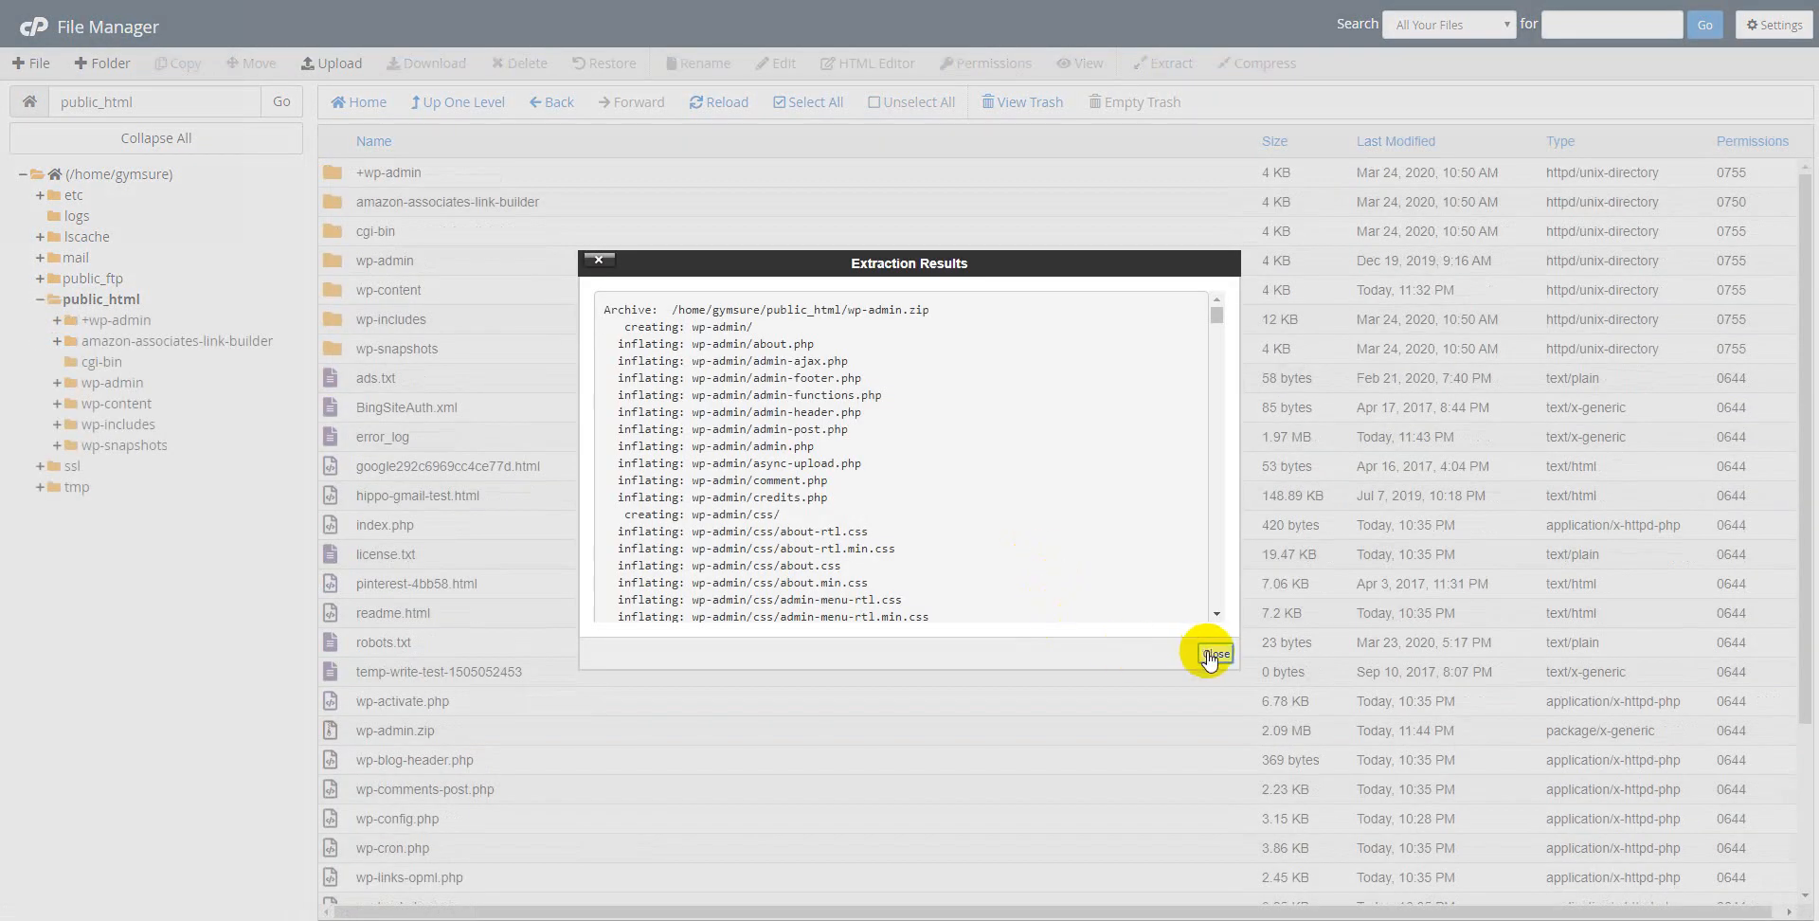
click(1210, 657)
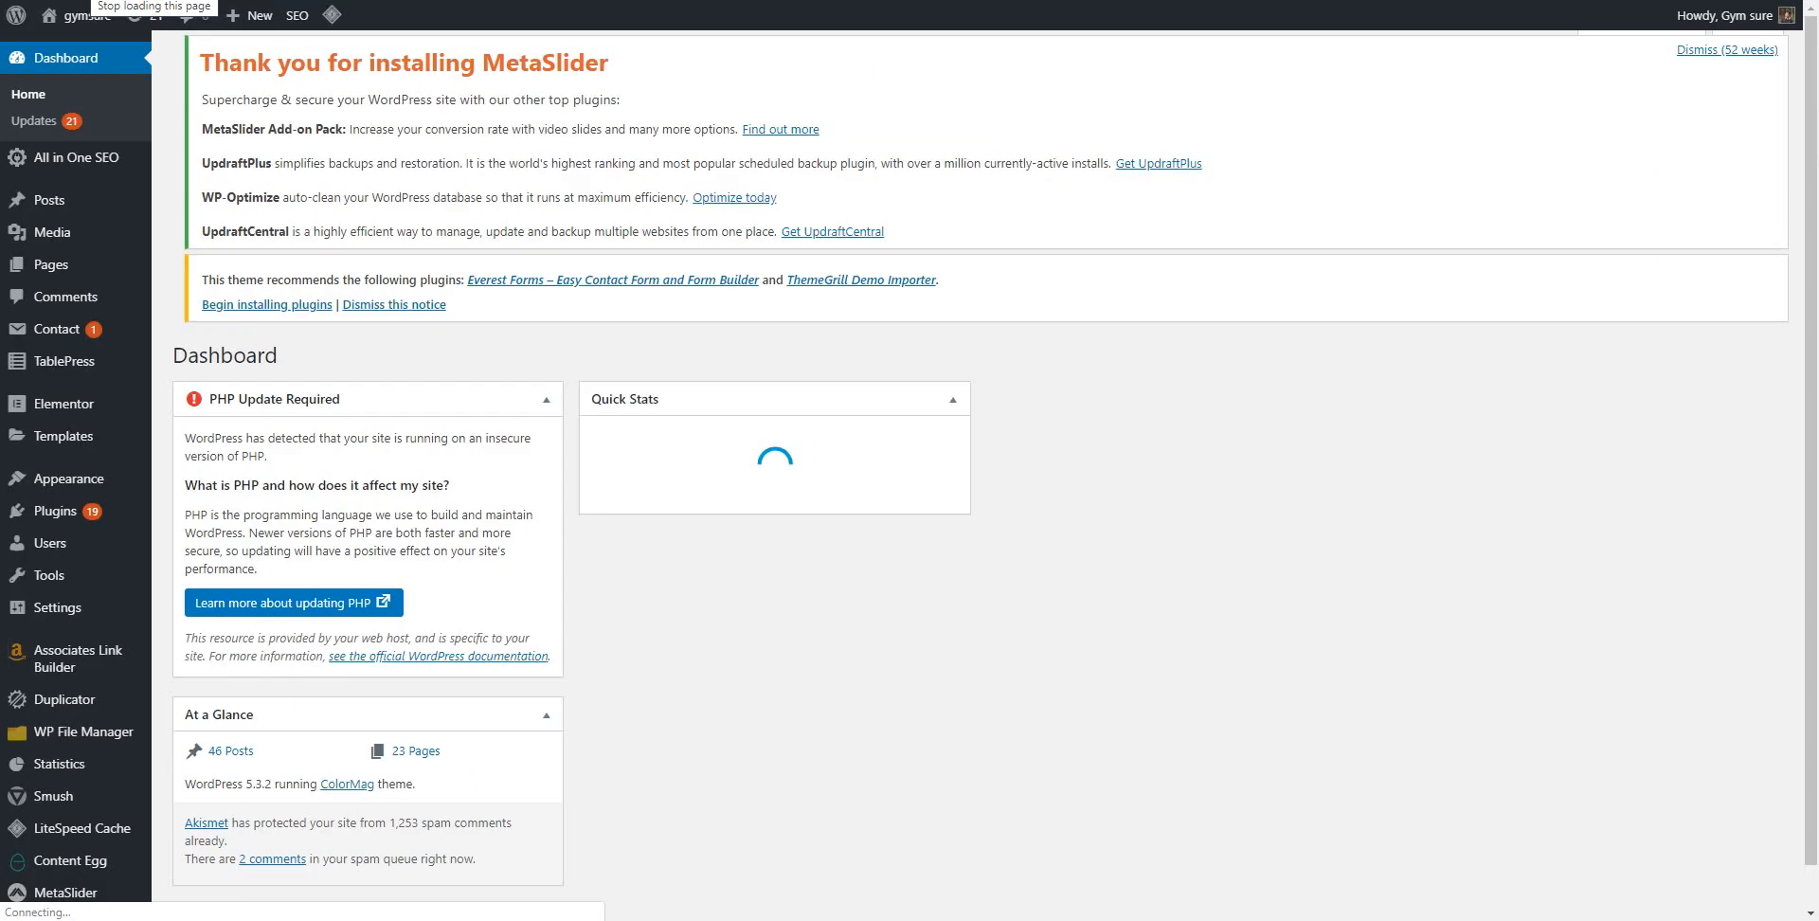
scroll(755, 406, down, 1)
scroll(763, 414, down, 1)
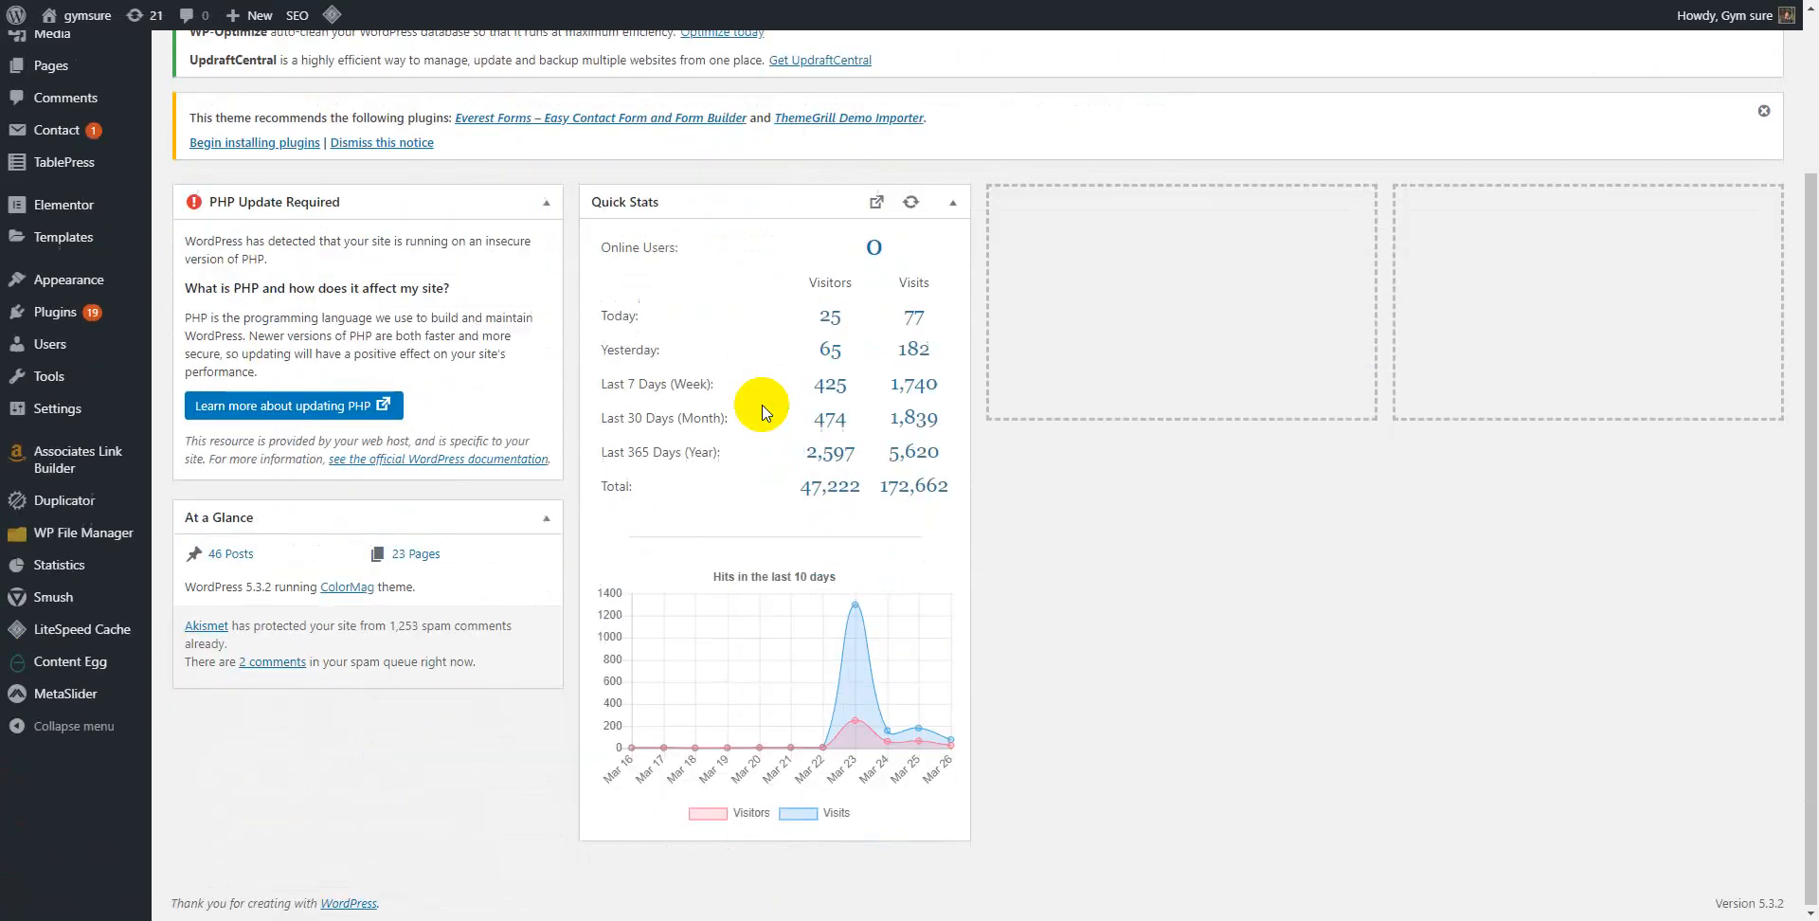
scroll(764, 412, up, 1)
scroll(764, 413, down, 1)
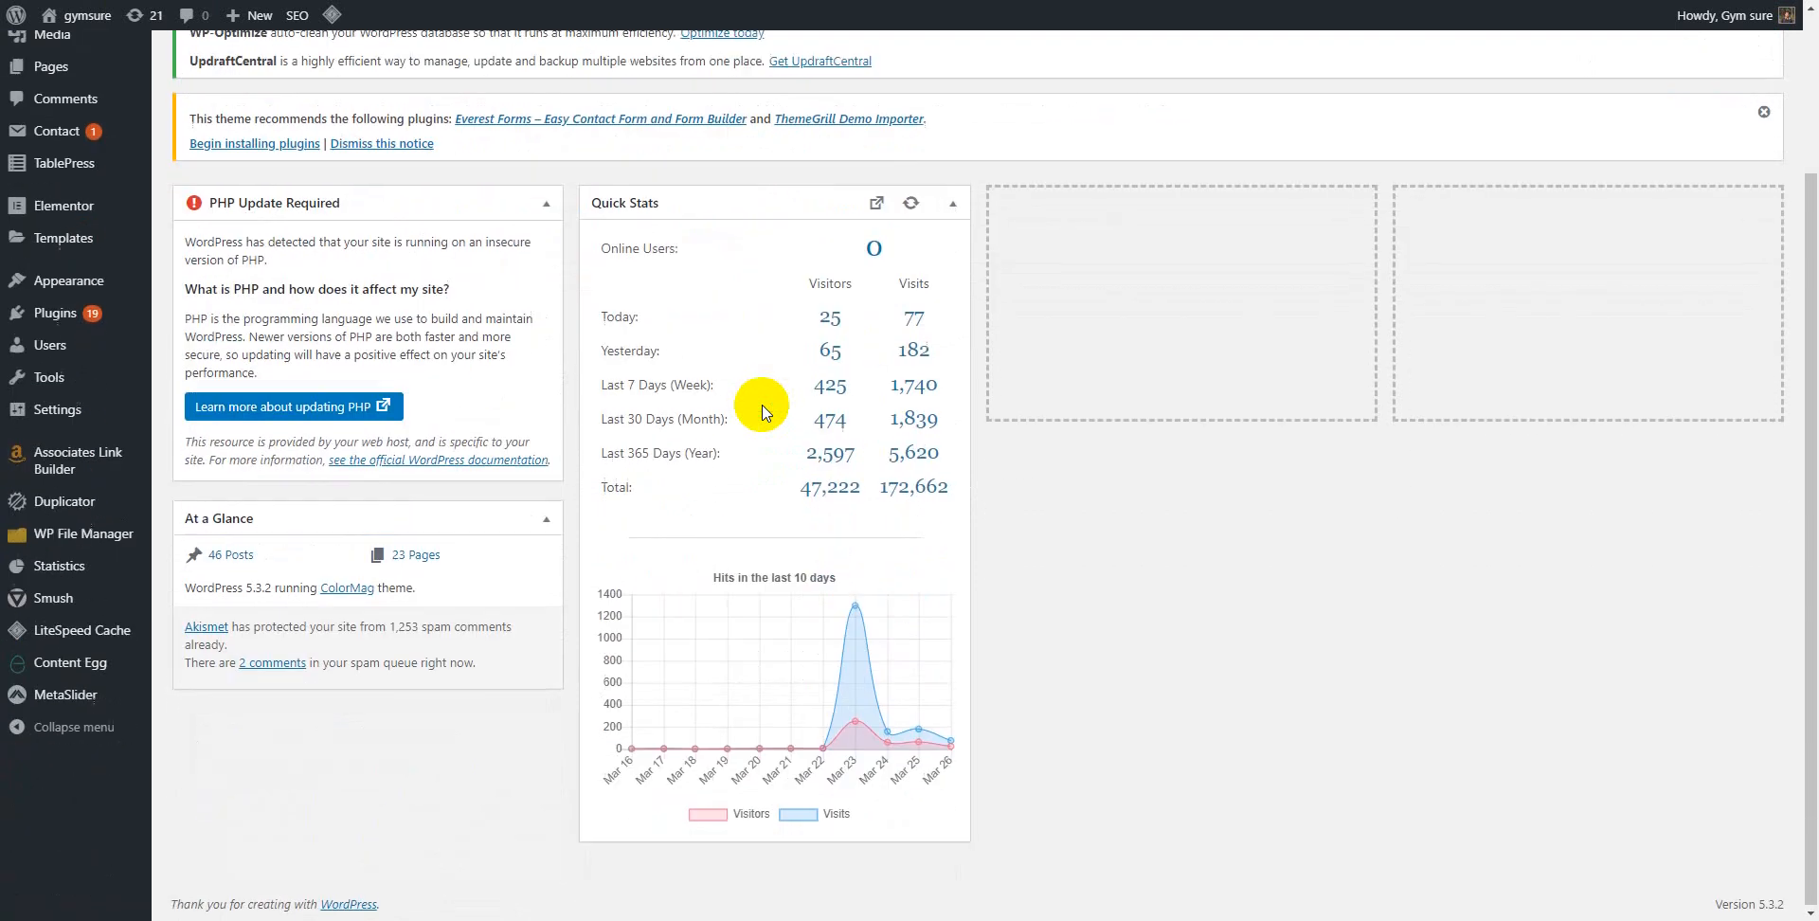
scroll(764, 413, up, 2)
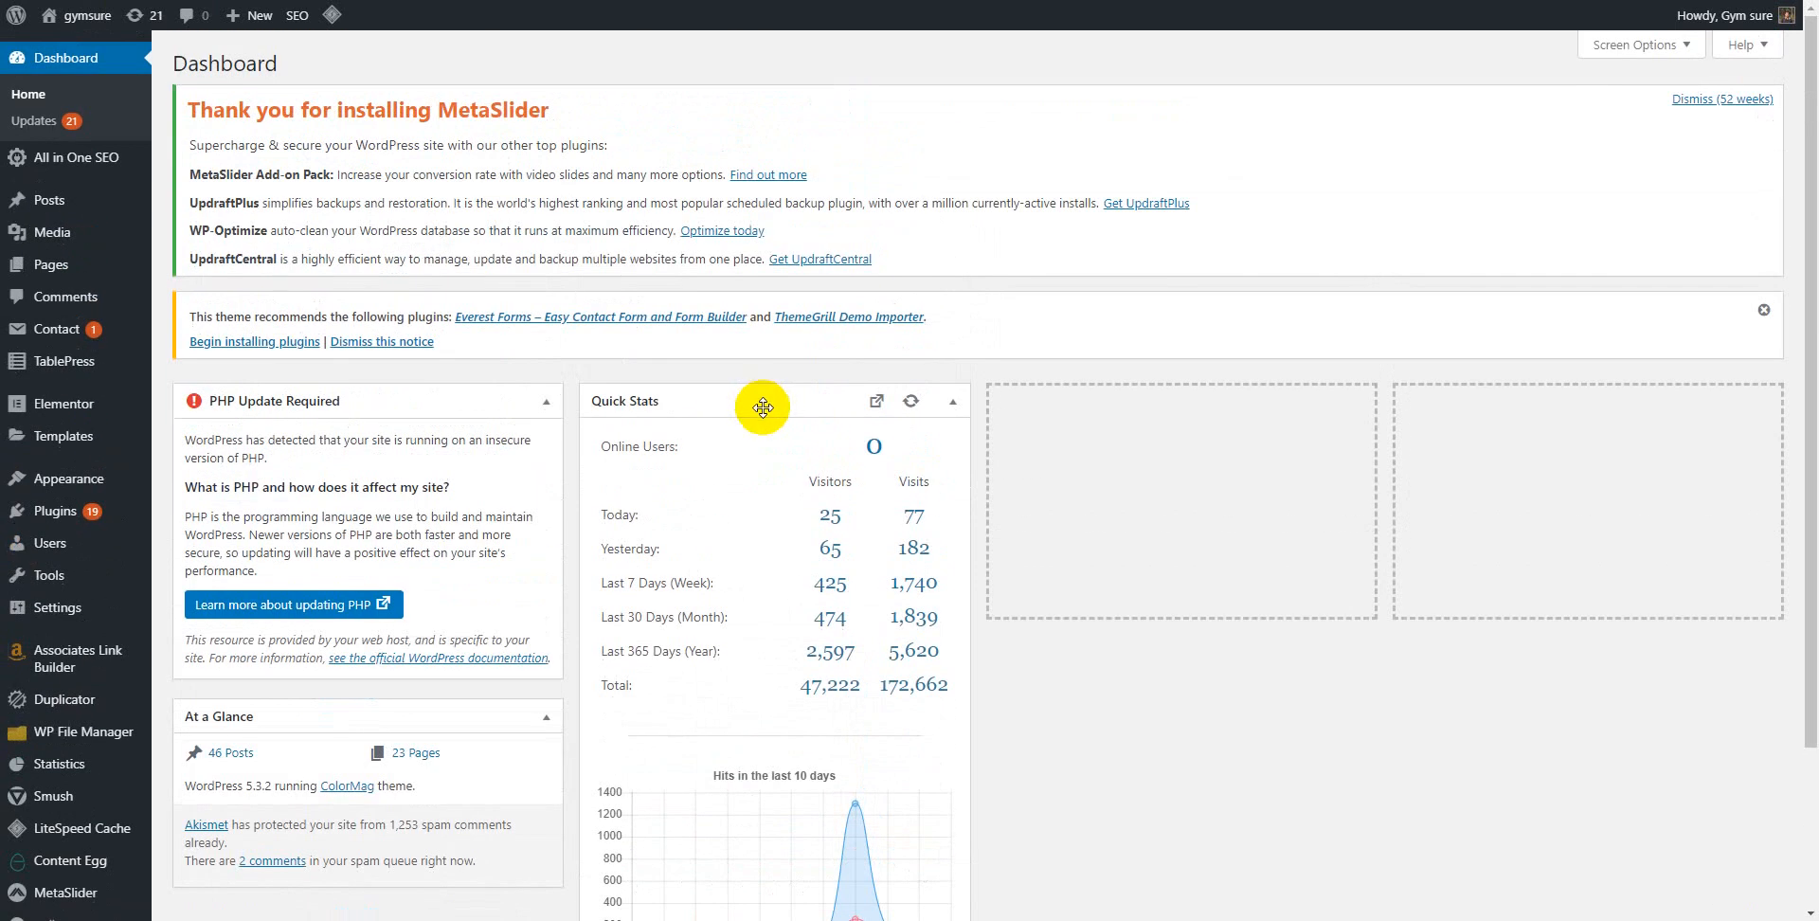